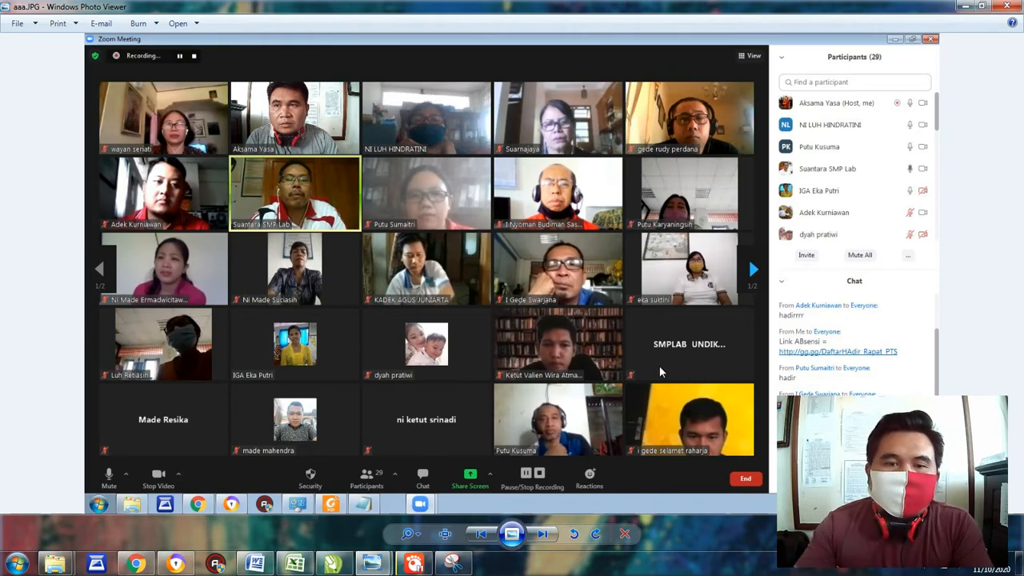
Step: Compare the meeting screenshots aer.JPG and aaa.JPG, and enlarge aaa.JPG to examine its meeting toolbar
{"action": "mouse_move", "coordinate": [372, 565]}
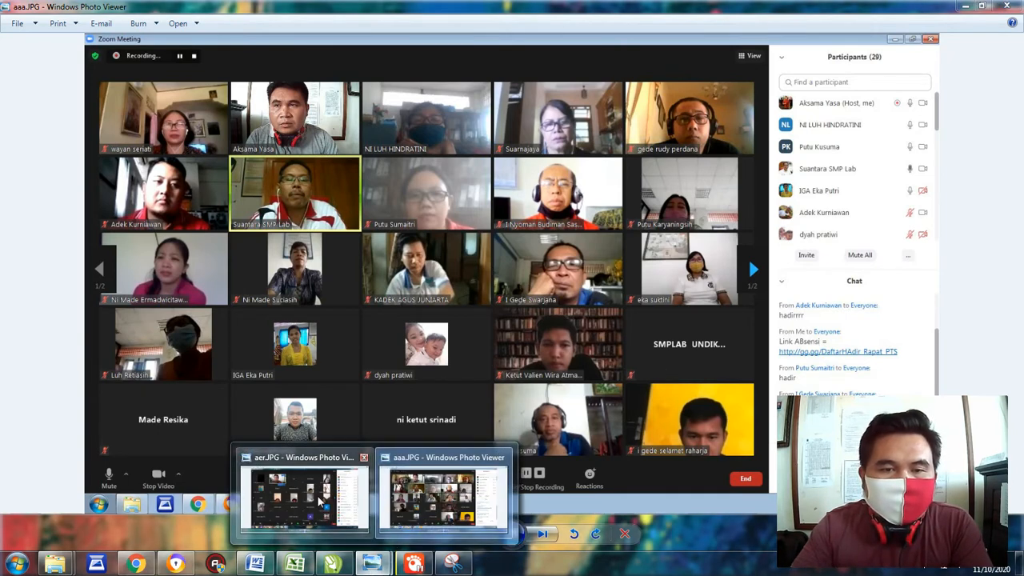
{"action": "left_click", "coordinate": [320, 502]}
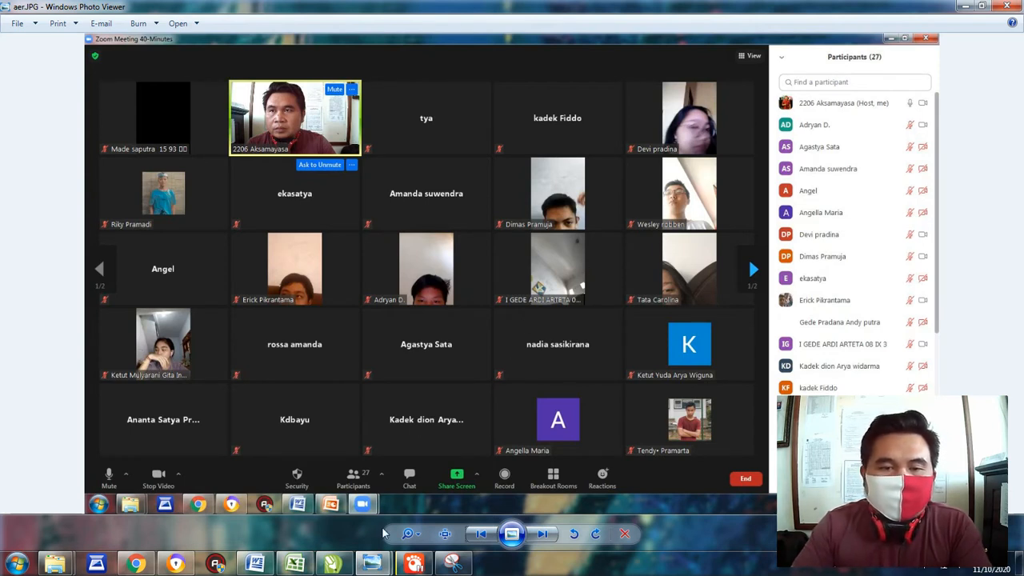
{"action": "mouse_move", "coordinate": [373, 565]}
{"action": "left_click", "coordinate": [424, 496]}
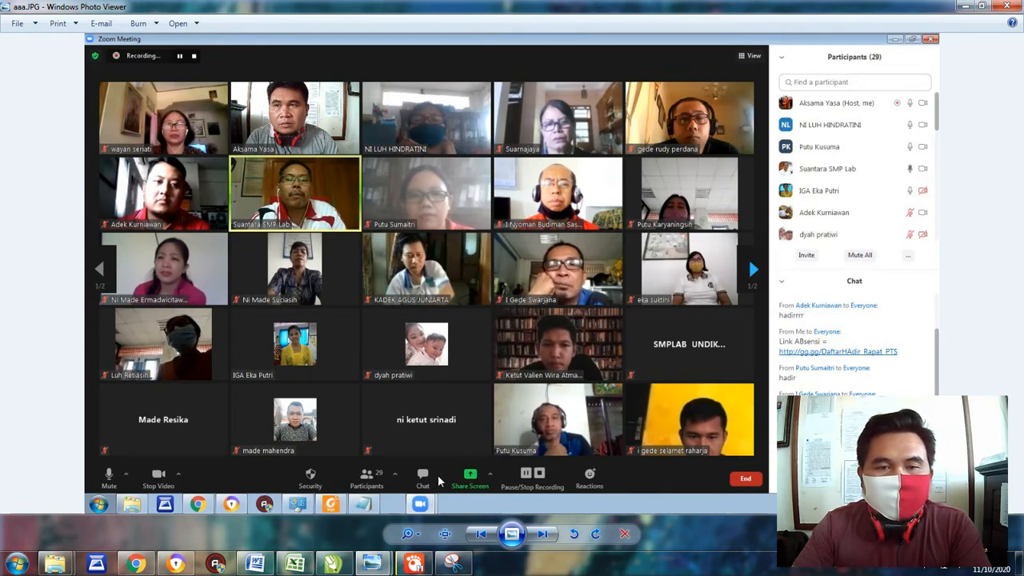
{"action": "left_click", "coordinate": [408, 534]}
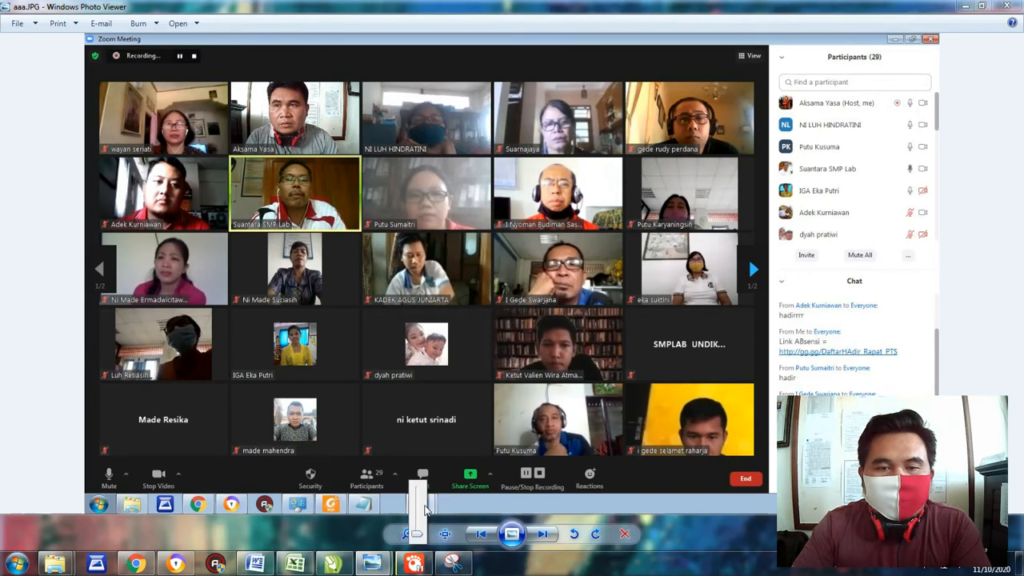
{"action": "left_click_drag", "start_coordinate": [416, 536], "coordinate": [422, 521]}
{"action": "scroll", "coordinate": [673, 446], "scroll_direction": "down", "scroll_amount": 3}
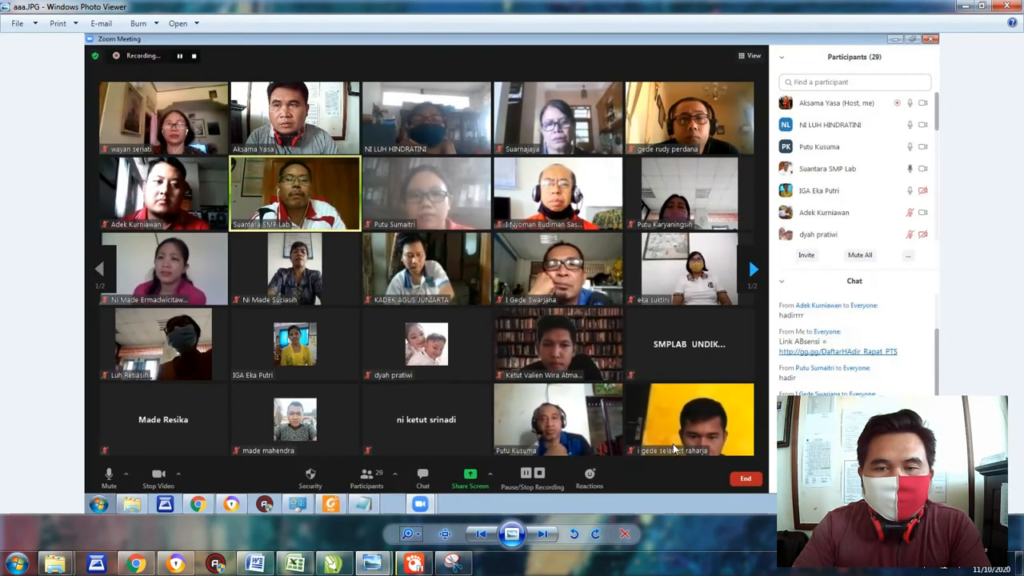
{"action": "scroll", "coordinate": [574, 477], "scroll_direction": "up", "scroll_amount": 1}
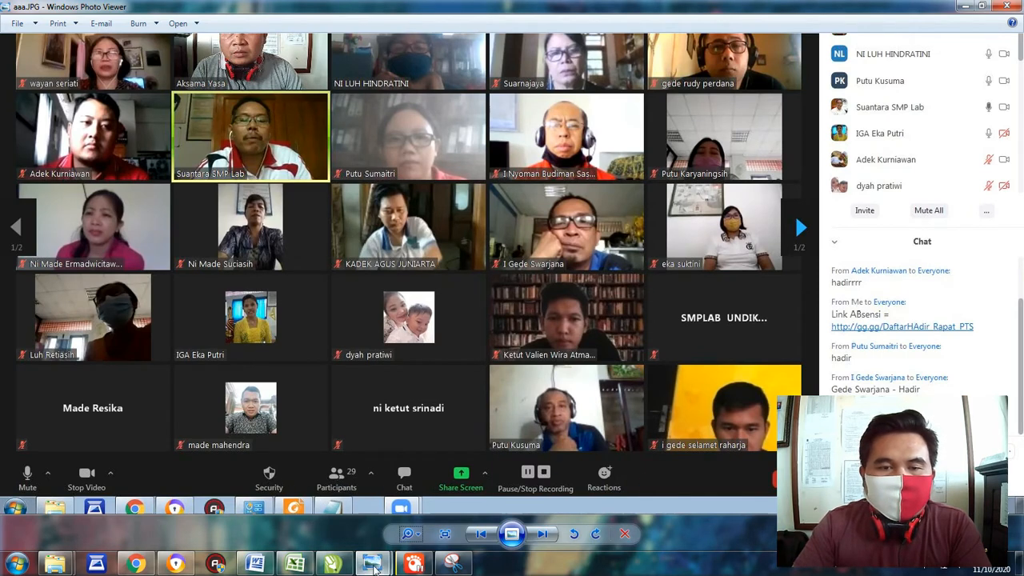
Step: Switch to aer.JPG and enlarge it to examine the Breakout Rooms control in the meeting toolbar
{"action": "mouse_move", "coordinate": [374, 567]}
{"action": "left_click", "coordinate": [340, 495]}
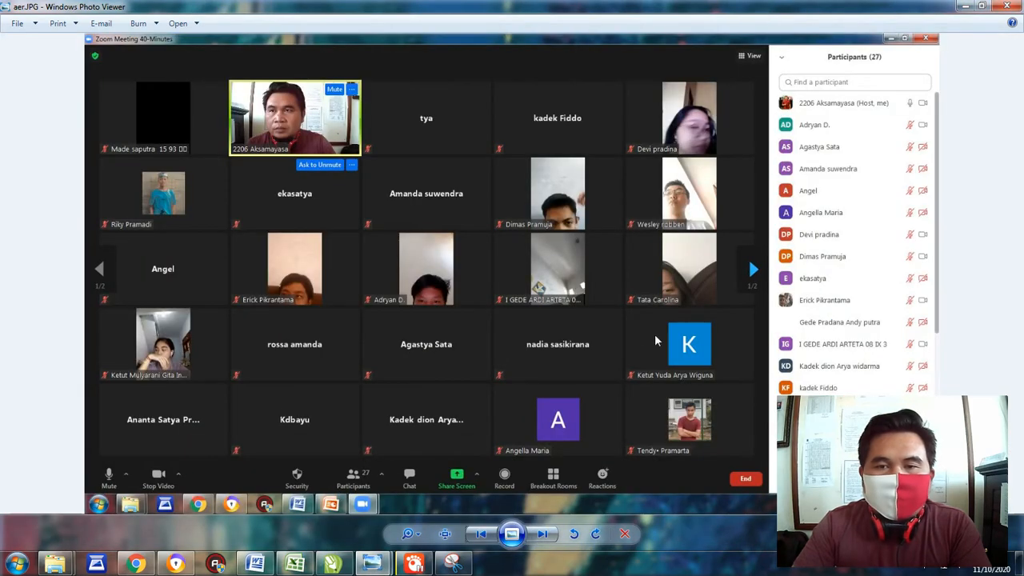
{"action": "scroll", "coordinate": [558, 468], "scroll_direction": "up", "scroll_amount": 5}
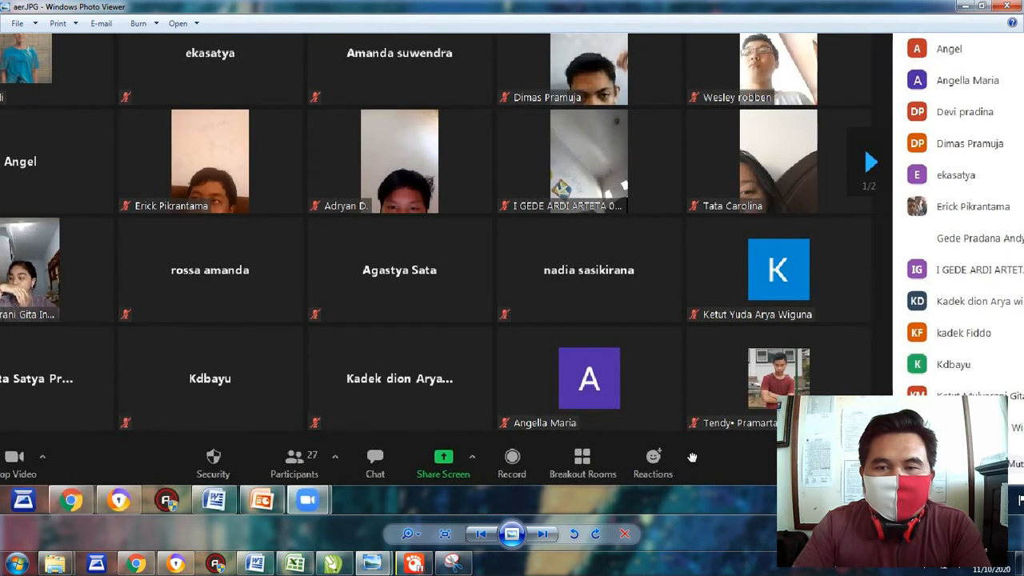
{"action": "left_click_drag", "start_coordinate": [599, 455], "coordinate": [542, 454]}
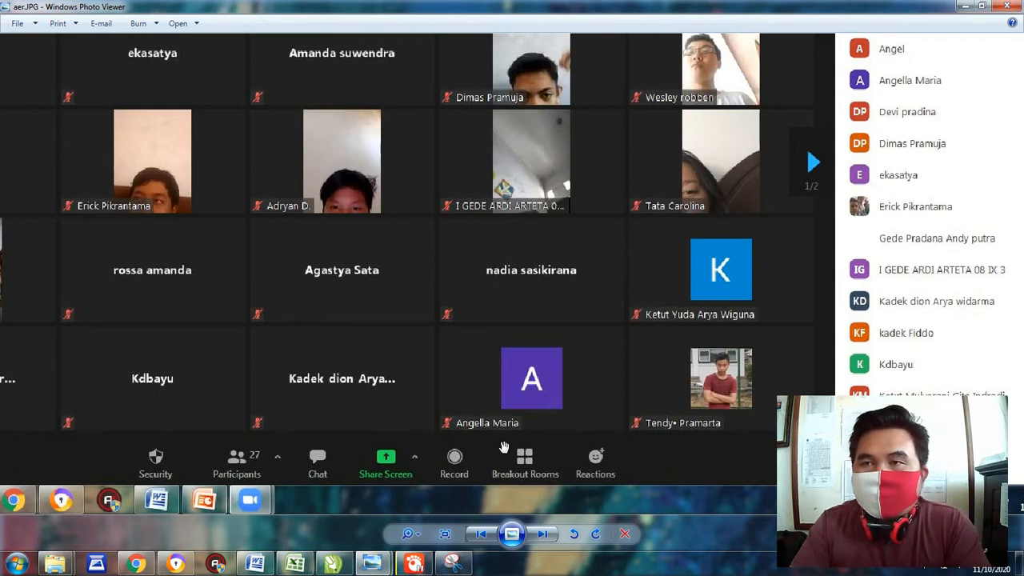
{"action": "scroll", "coordinate": [542, 262], "scroll_direction": "down", "scroll_amount": 1}
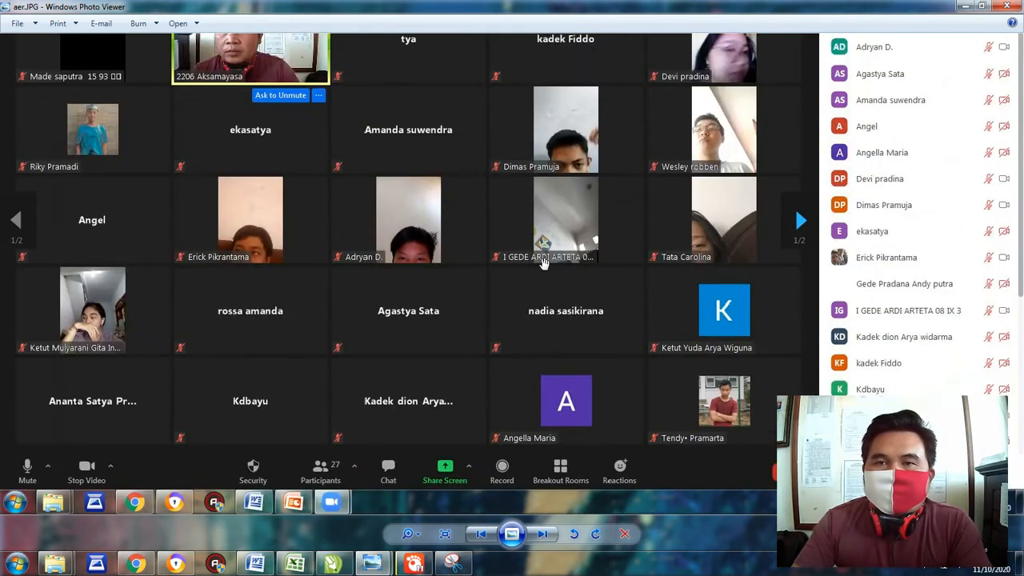
{"action": "scroll", "coordinate": [544, 263], "scroll_direction": "down", "scroll_amount": 1}
Step: Minimize both screenshot windows and refresh the desktop
{"action": "left_click", "coordinate": [967, 9]}
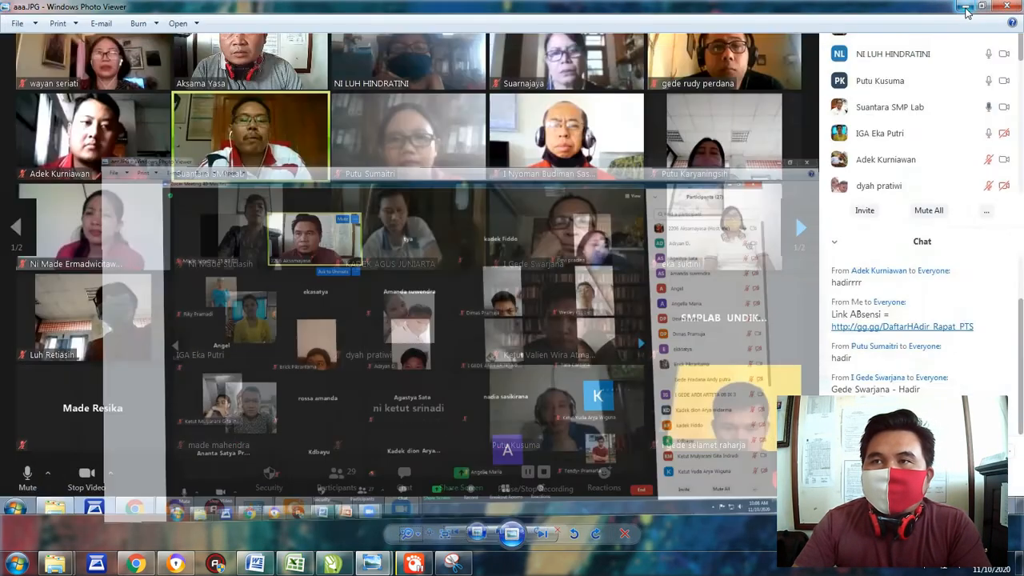
{"action": "left_click", "coordinate": [967, 9]}
{"action": "right_click", "coordinate": [428, 158]}
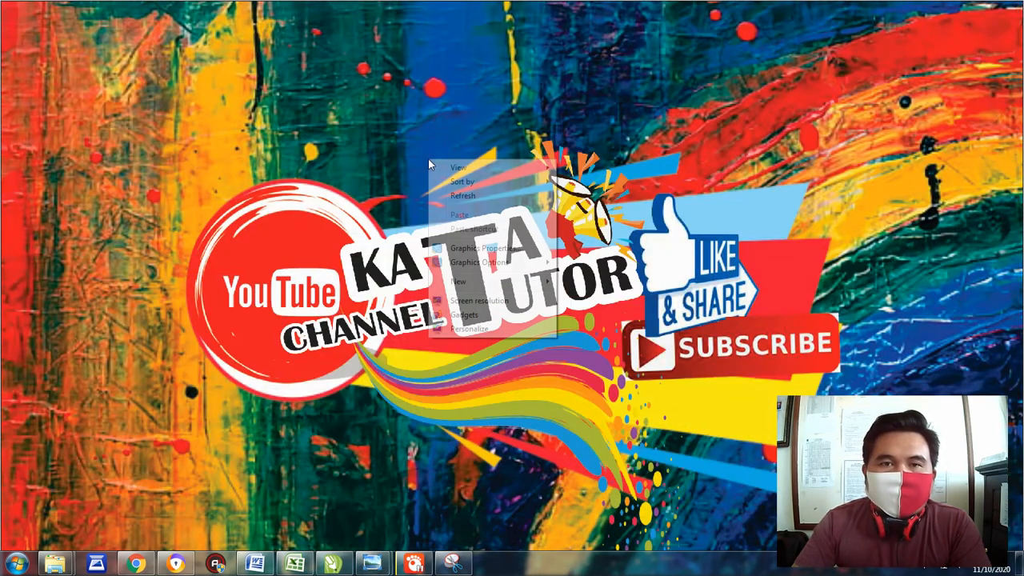
{"action": "left_click", "coordinate": [458, 197]}
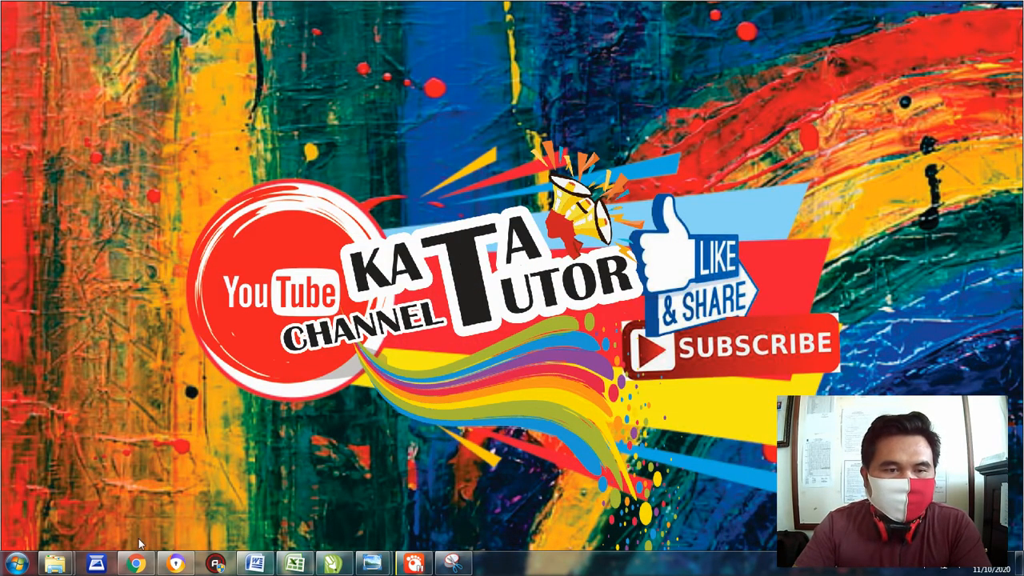
Step: Switch to Chrome, open the Zoom website from the search results and review the account's profile page
{"action": "mouse_move", "coordinate": [140, 567]}
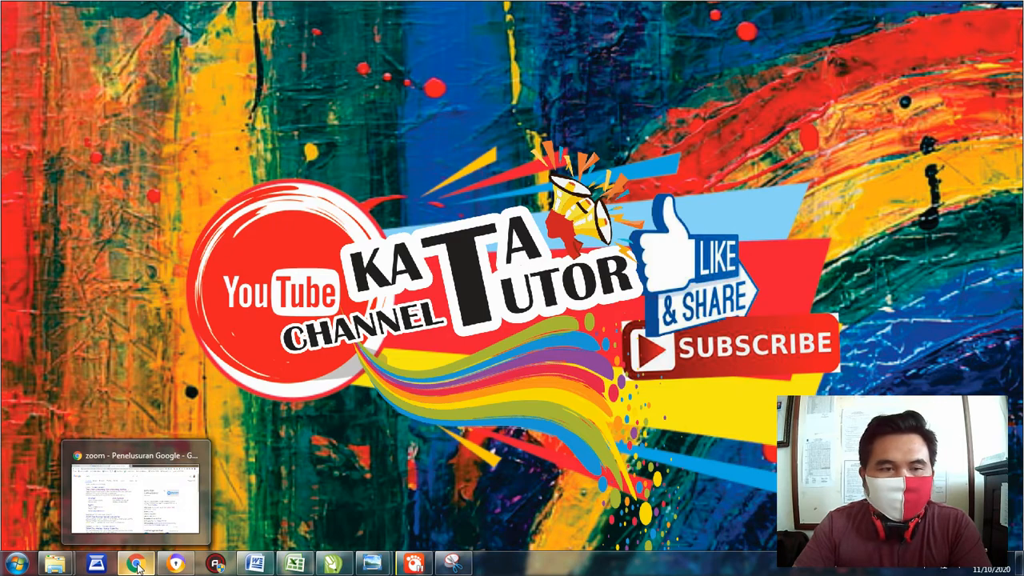
{"action": "left_click", "coordinate": [135, 490]}
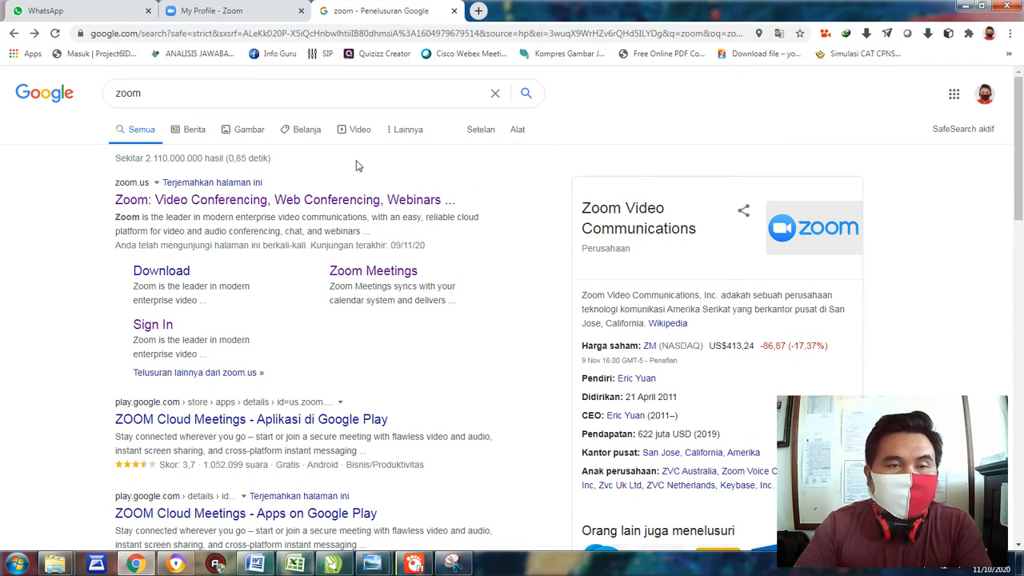
{"action": "left_click", "coordinate": [196, 202]}
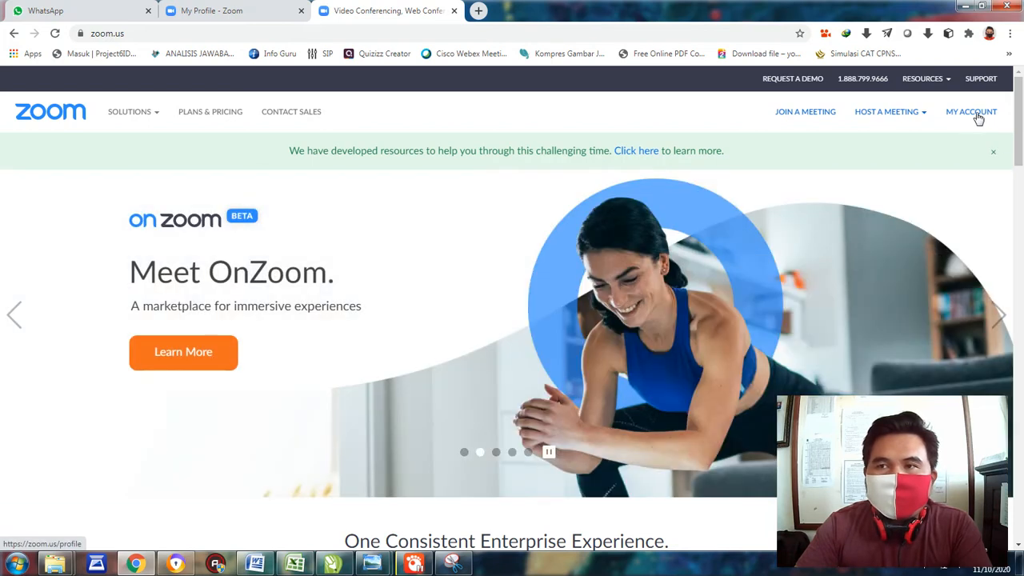
{"action": "left_click", "coordinate": [976, 116]}
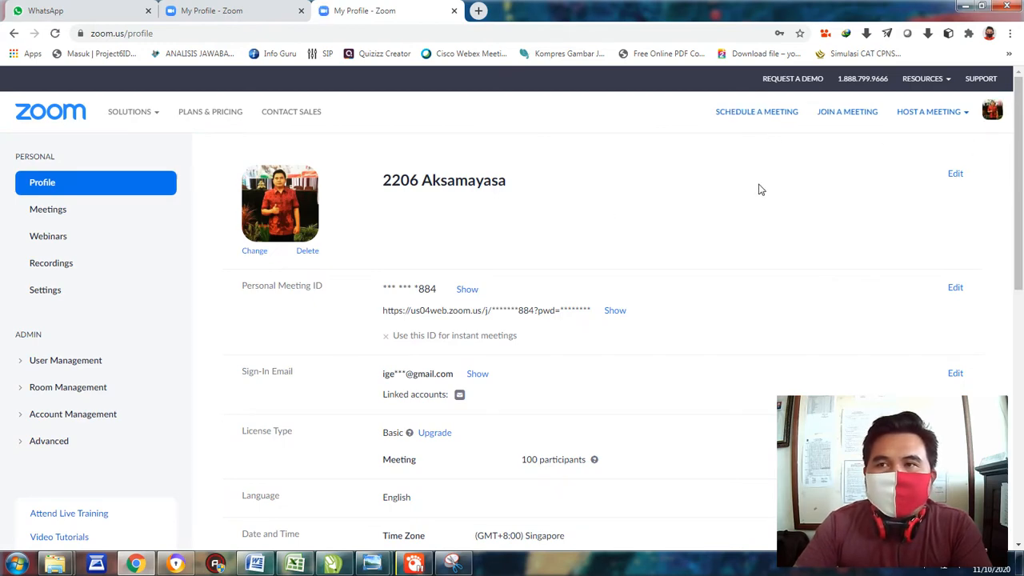
{"action": "scroll", "coordinate": [479, 299], "scroll_direction": "down", "scroll_amount": 2}
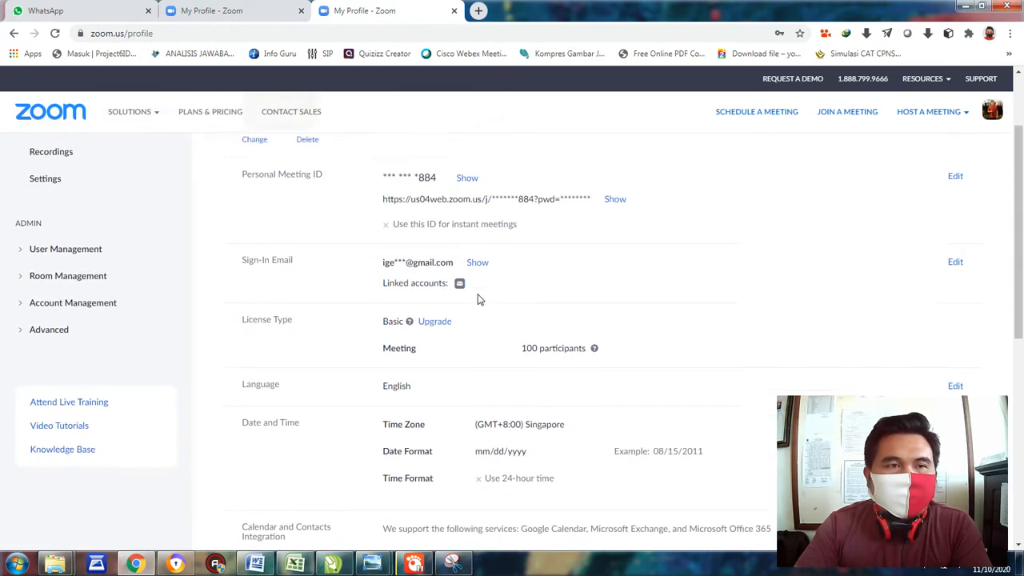
{"action": "scroll", "coordinate": [478, 299], "scroll_direction": "up", "scroll_amount": 2}
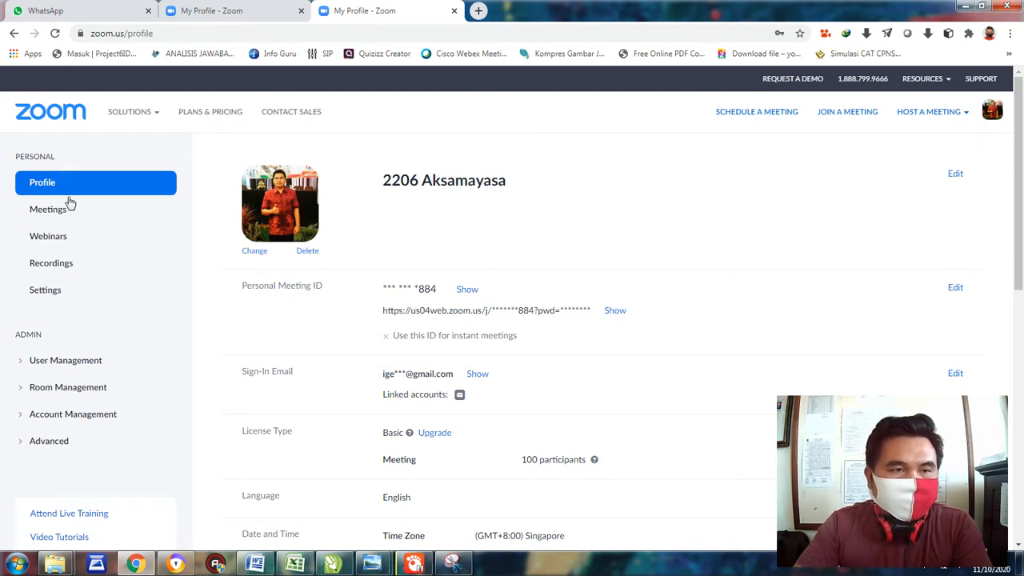
Step: Turn off the Breakout room option in the account's In Meeting (Advanced) settings
{"action": "left_click", "coordinate": [46, 295]}
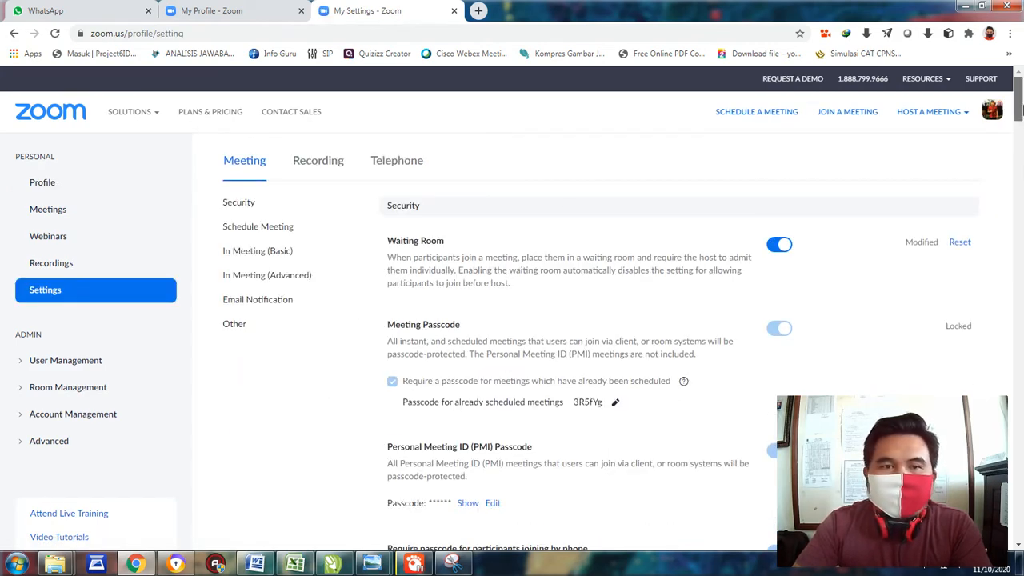
{"action": "scroll", "coordinate": [1019, 108], "scroll_direction": "down", "scroll_amount": 1}
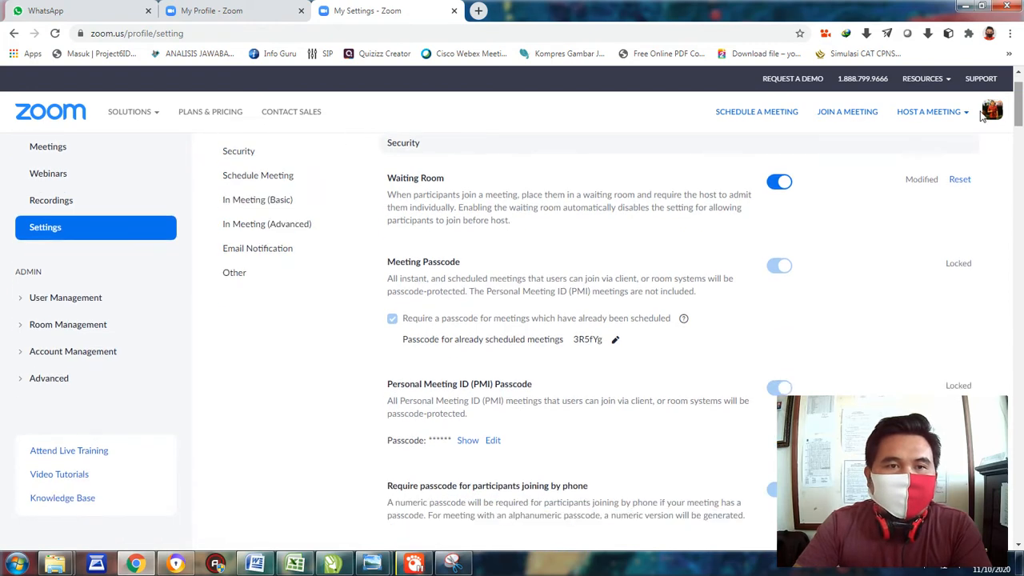
{"action": "left_click", "coordinate": [270, 227]}
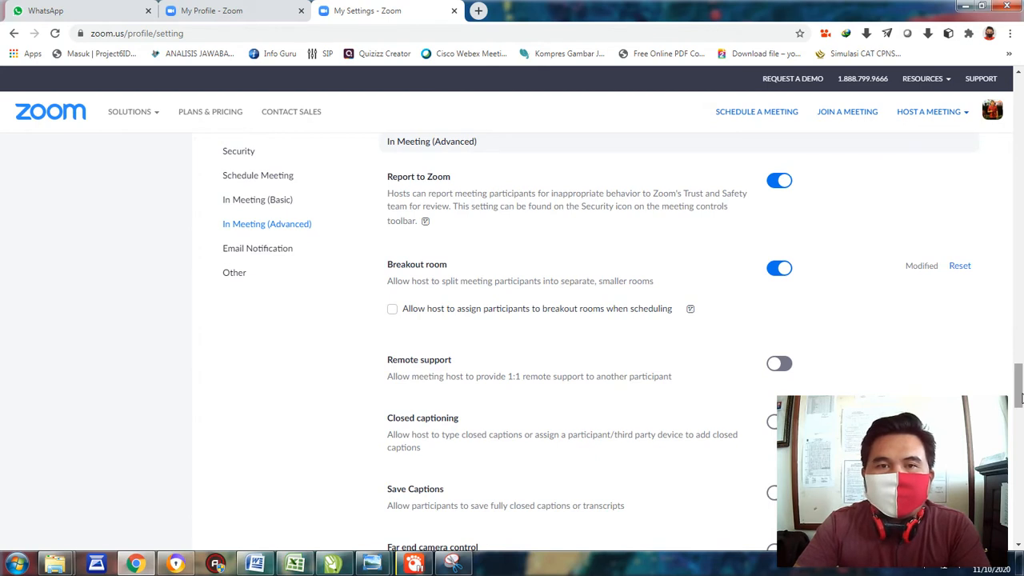
{"action": "left_click_drag", "start_coordinate": [1022, 399], "coordinate": [1022, 393]}
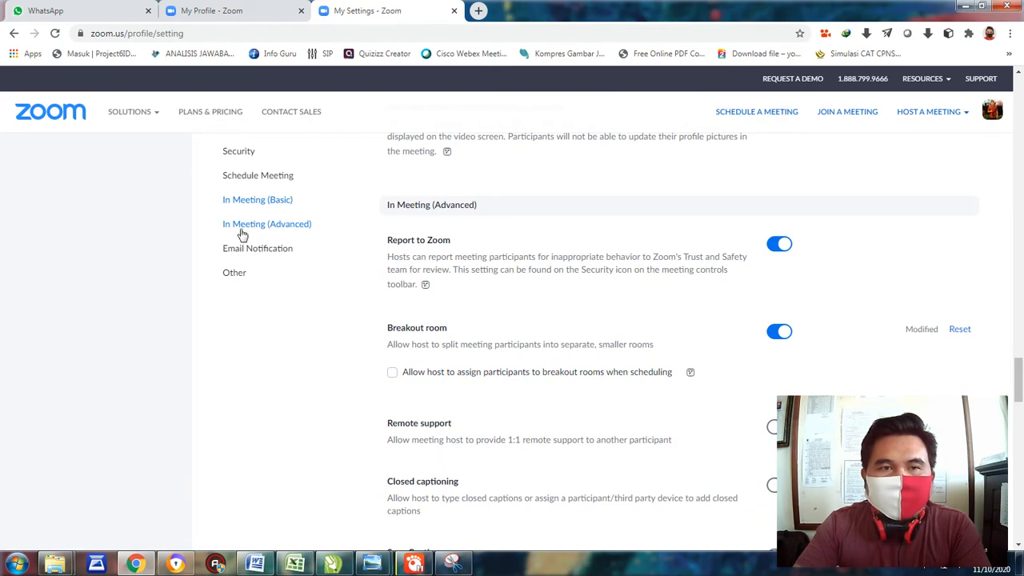
{"action": "left_click", "coordinate": [777, 333]}
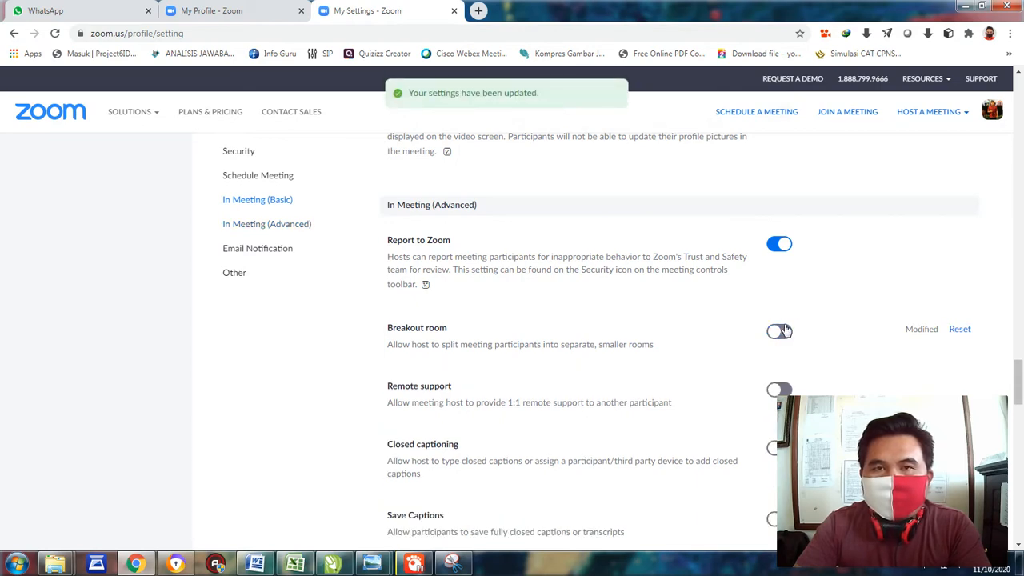
{"action": "scroll", "coordinate": [792, 342], "scroll_direction": "up", "scroll_amount": 3}
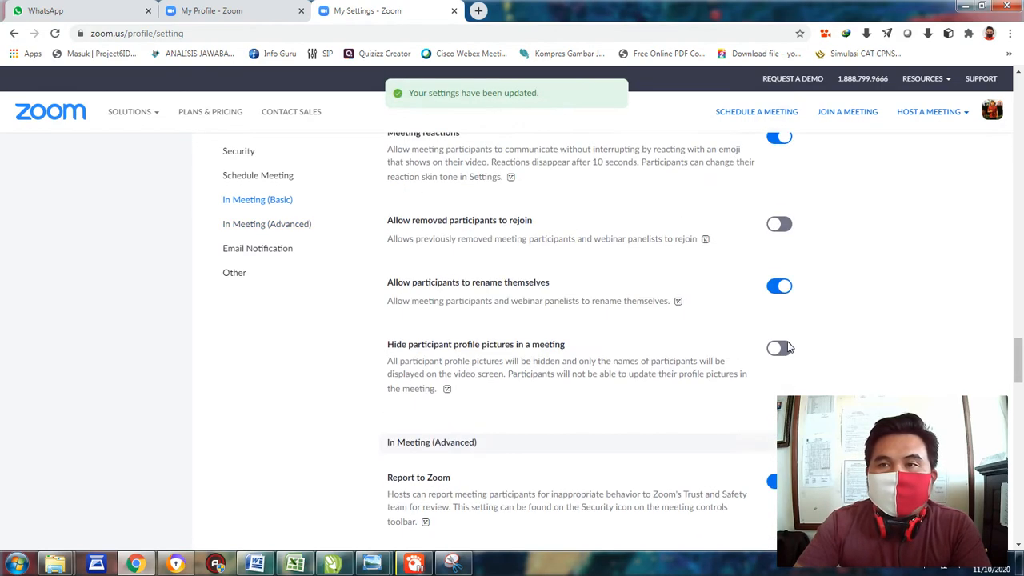
{"action": "scroll", "coordinate": [824, 335], "scroll_direction": "down", "scroll_amount": 3}
{"action": "mouse_move", "coordinate": [1021, 376]}
{"action": "left_mouse_down"}
{"action": "mouse_move", "coordinate": [1021, 258]}
{"action": "mouse_move", "coordinate": [1021, 297]}
{"action": "left_mouse_up"}
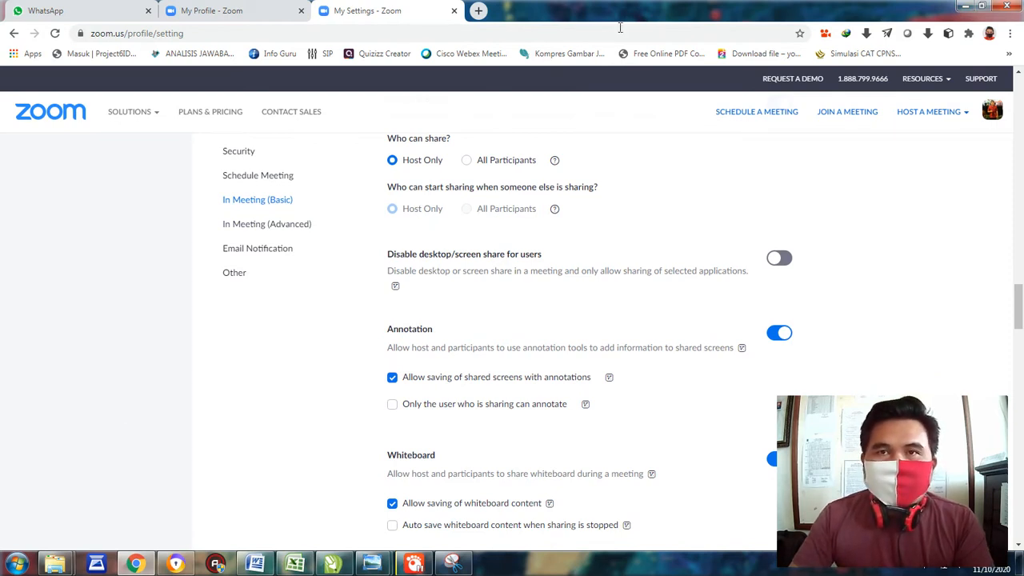
Step: Launch the Zoom desktop client and start a new meeting
{"action": "left_click", "coordinate": [16, 565]}
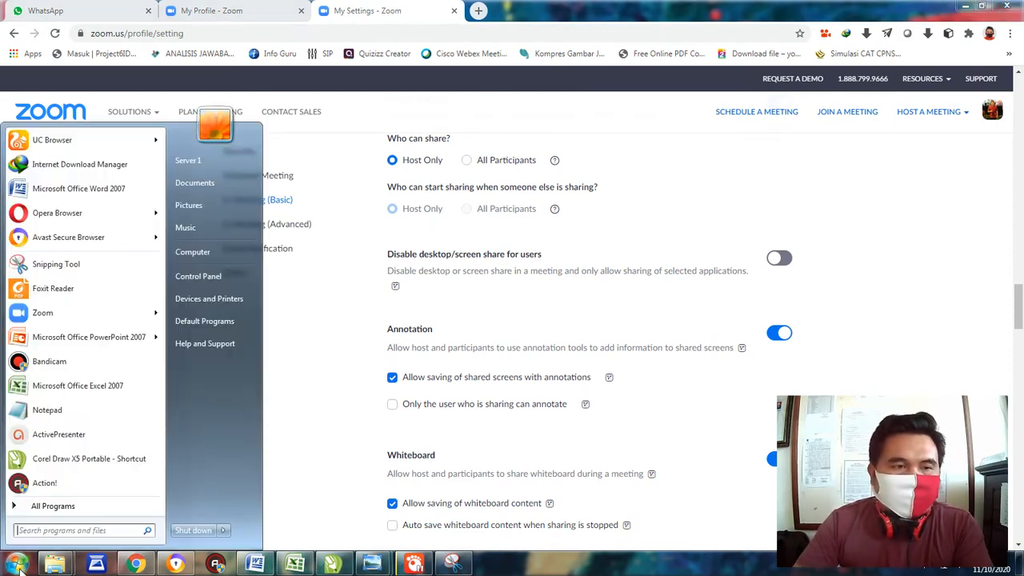
{"action": "left_click", "coordinate": [43, 314]}
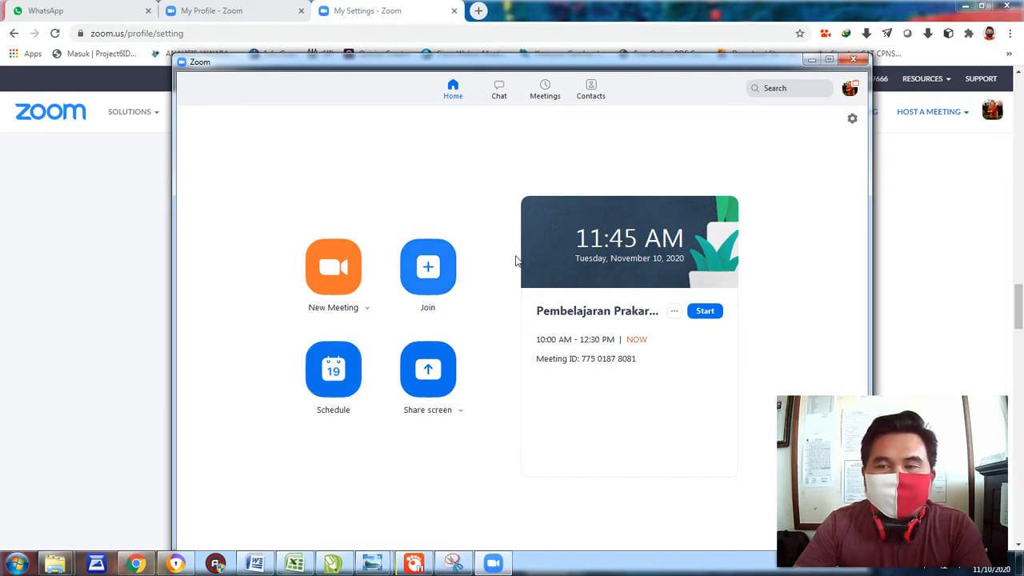
{"action": "left_click_drag", "start_coordinate": [747, 58], "coordinate": [761, 28]}
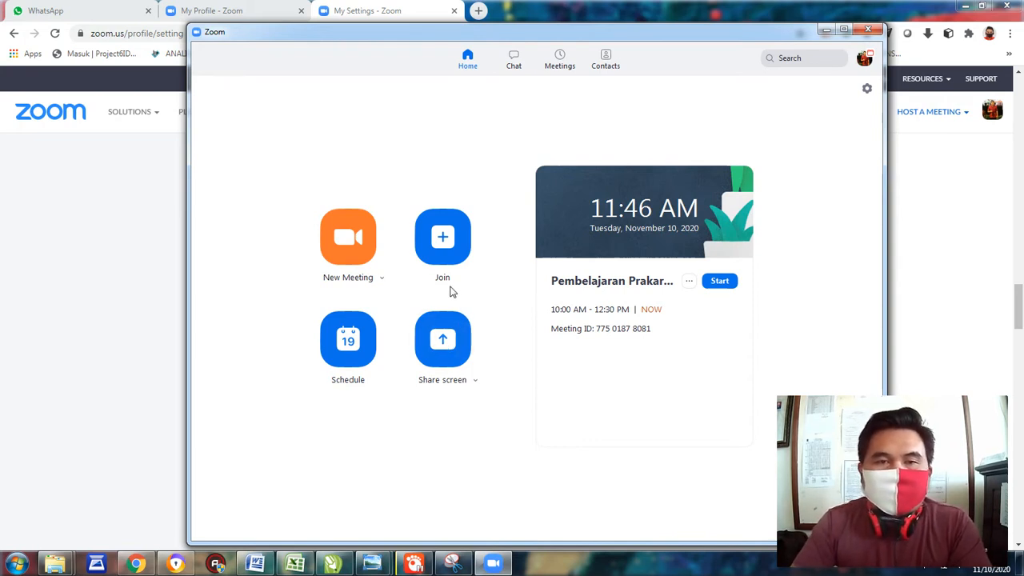
{"action": "left_click", "coordinate": [350, 250]}
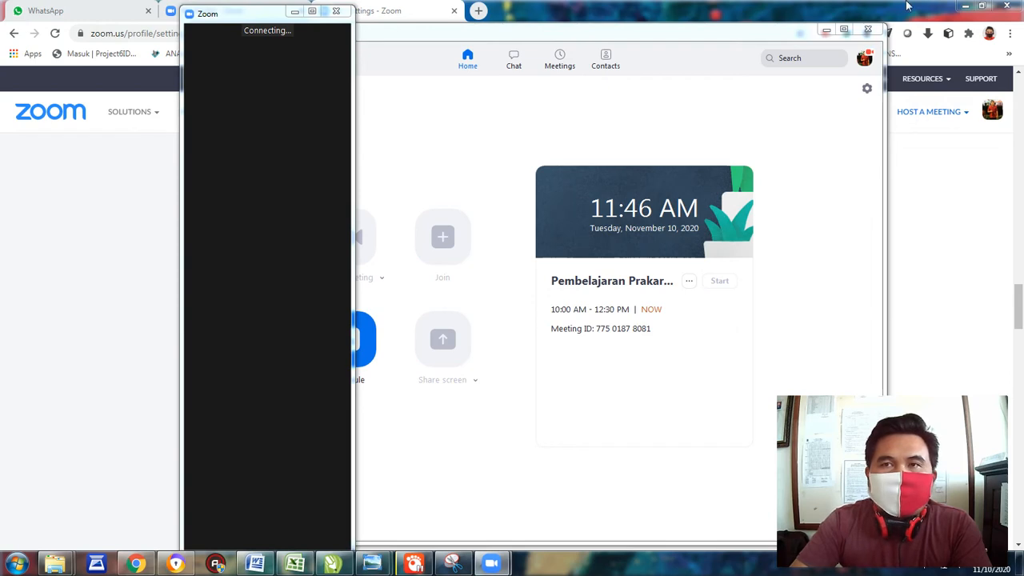
Step: Return to the Zoom web settings and check the Breakout room option under In Meeting (Advanced)
{"action": "left_click", "coordinate": [92, 181]}
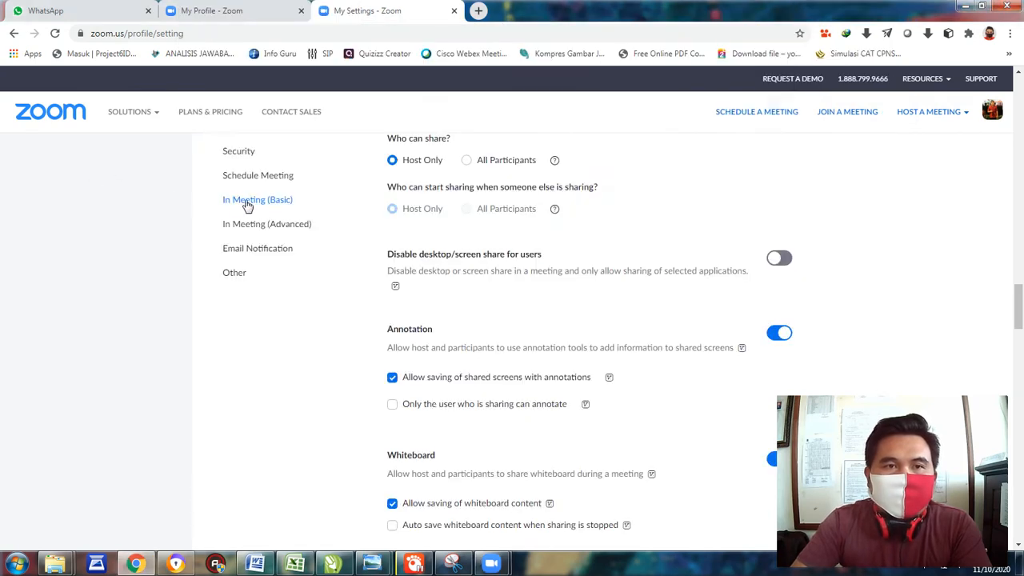
{"action": "scroll", "coordinate": [784, 364], "scroll_direction": "down", "scroll_amount": 3}
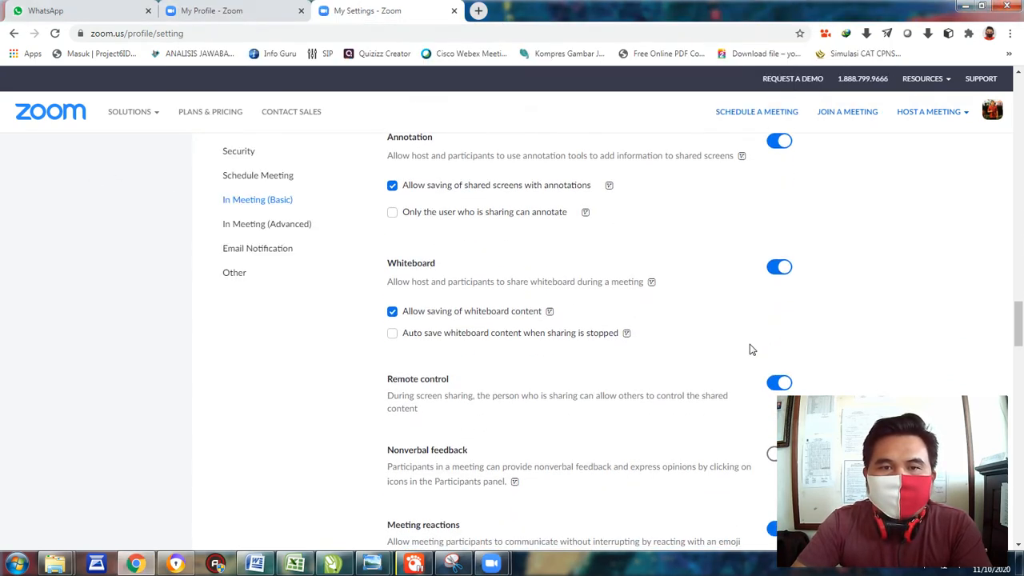
{"action": "scroll", "coordinate": [715, 317], "scroll_direction": "down", "scroll_amount": 3}
{"action": "scroll", "coordinate": [956, 222], "scroll_direction": "up", "scroll_amount": 3}
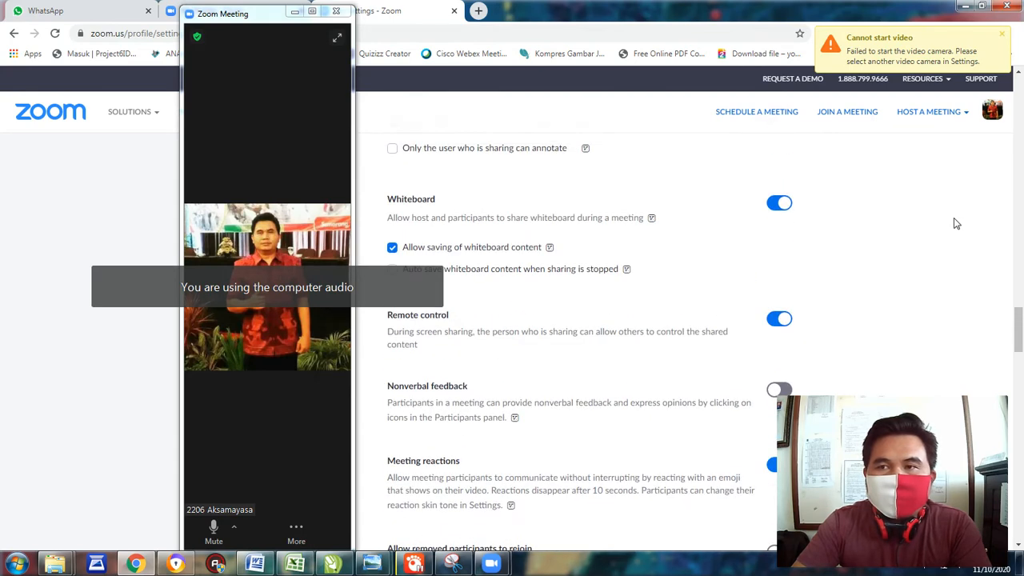
{"action": "left_click", "coordinate": [956, 222]}
{"action": "left_click", "coordinate": [256, 226]}
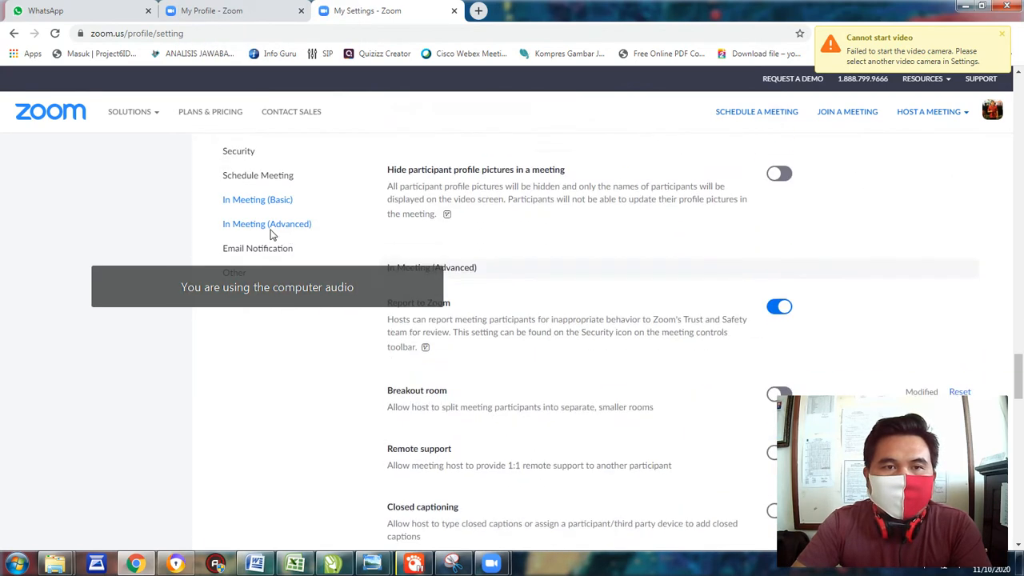
{"action": "scroll", "coordinate": [458, 199], "scroll_direction": "down", "scroll_amount": 1}
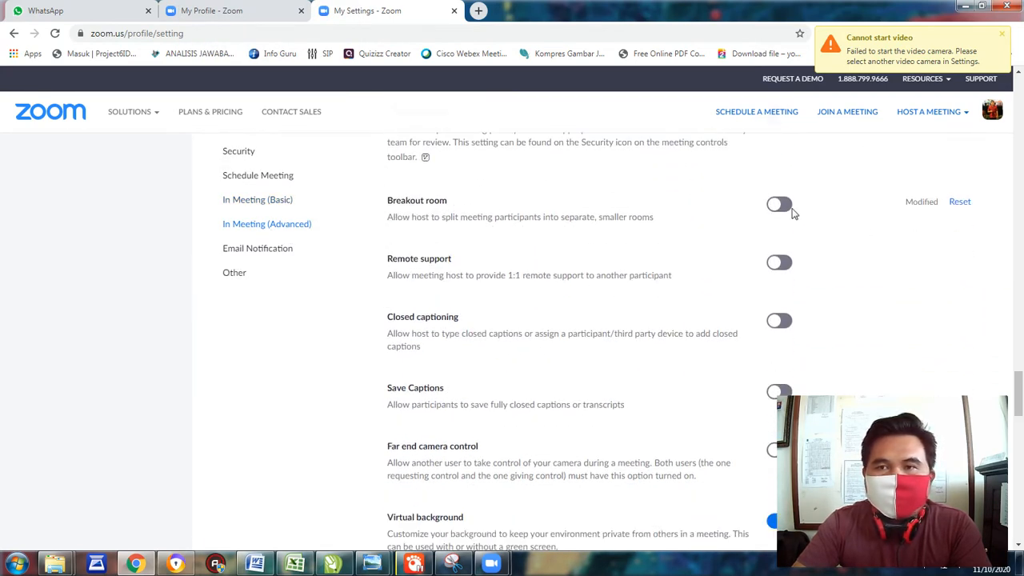
Step: Maximize the running Zoom meeting to check its controls for Breakout Rooms, and end the meeting
{"action": "mouse_move", "coordinate": [511, 548]}
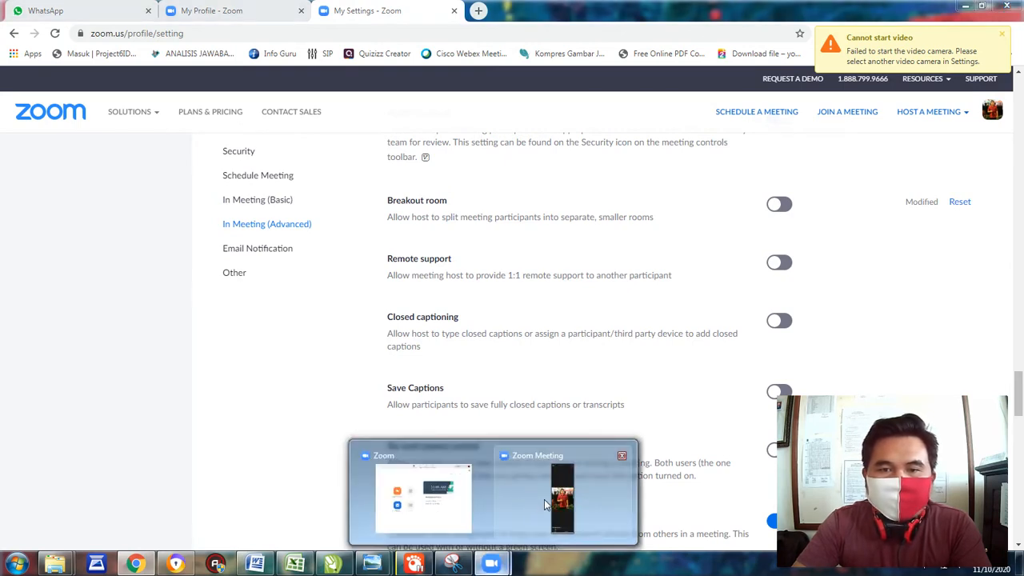
{"action": "left_click", "coordinate": [545, 502]}
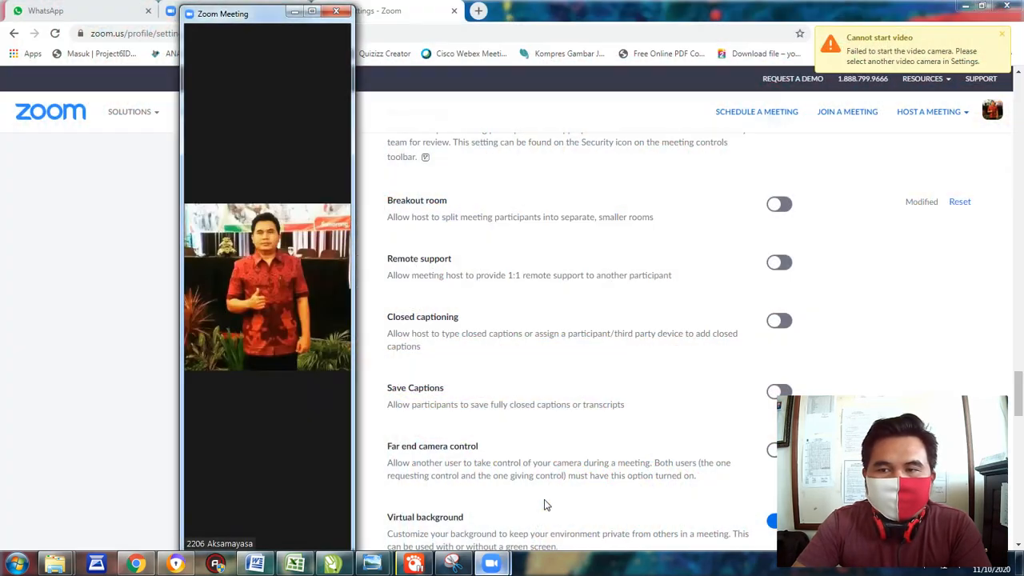
{"action": "left_click", "coordinate": [312, 11]}
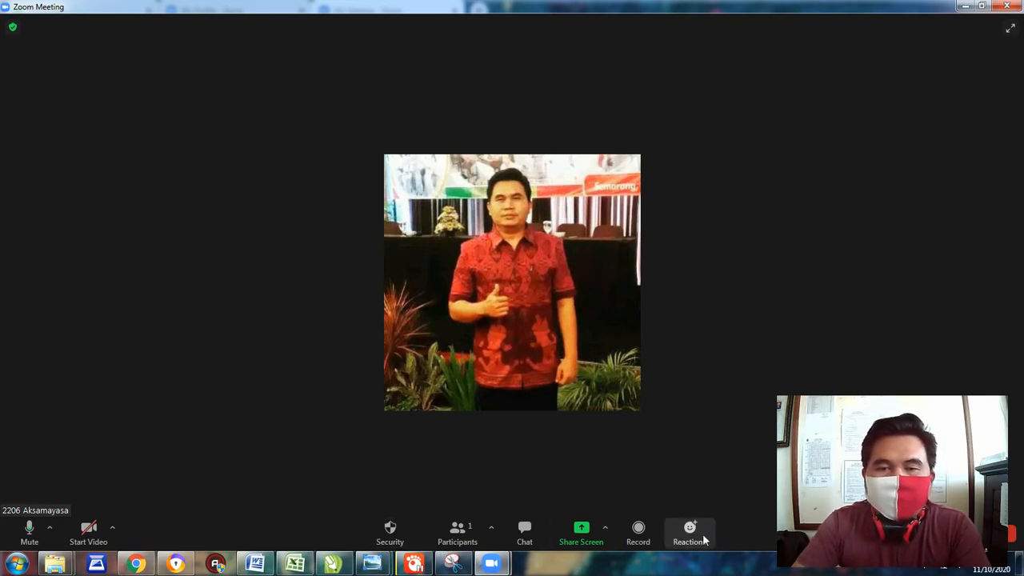
{"action": "left_click", "coordinate": [1007, 6]}
{"action": "left_click", "coordinate": [951, 40]}
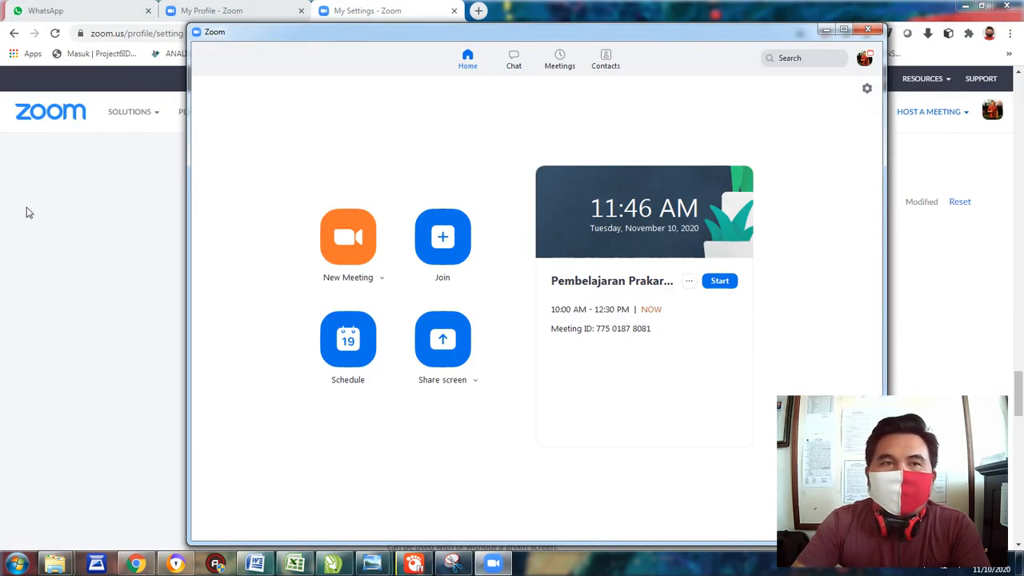
Step: Go back to the Zoom web settings and turn on the Breakout room option under In Meeting (Advanced)
{"action": "left_click", "coordinate": [56, 171]}
{"action": "scroll", "coordinate": [1005, 268], "scroll_direction": "up", "scroll_amount": 4}
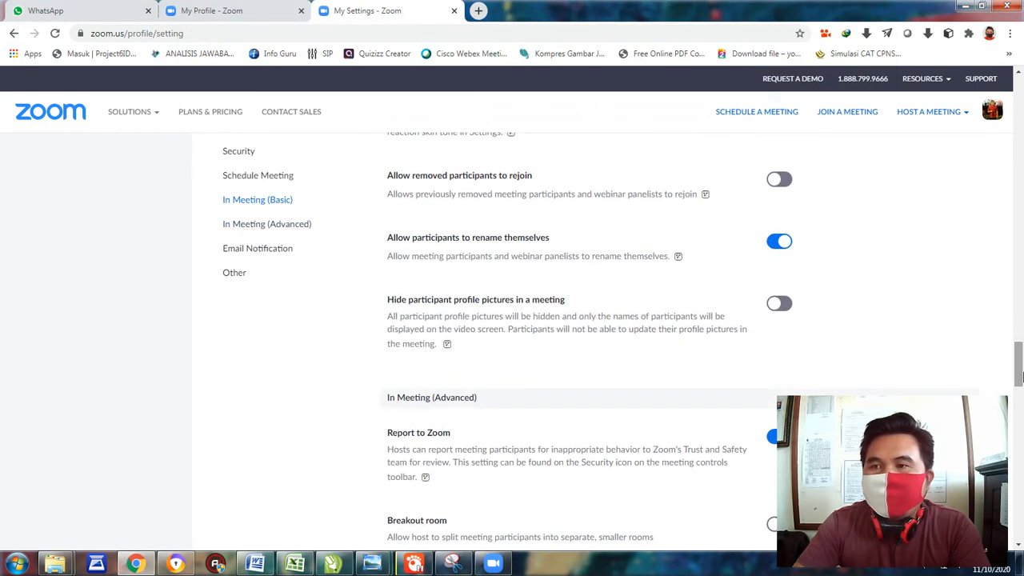
{"action": "left_click_drag", "start_coordinate": [1019, 361], "coordinate": [1021, 83]}
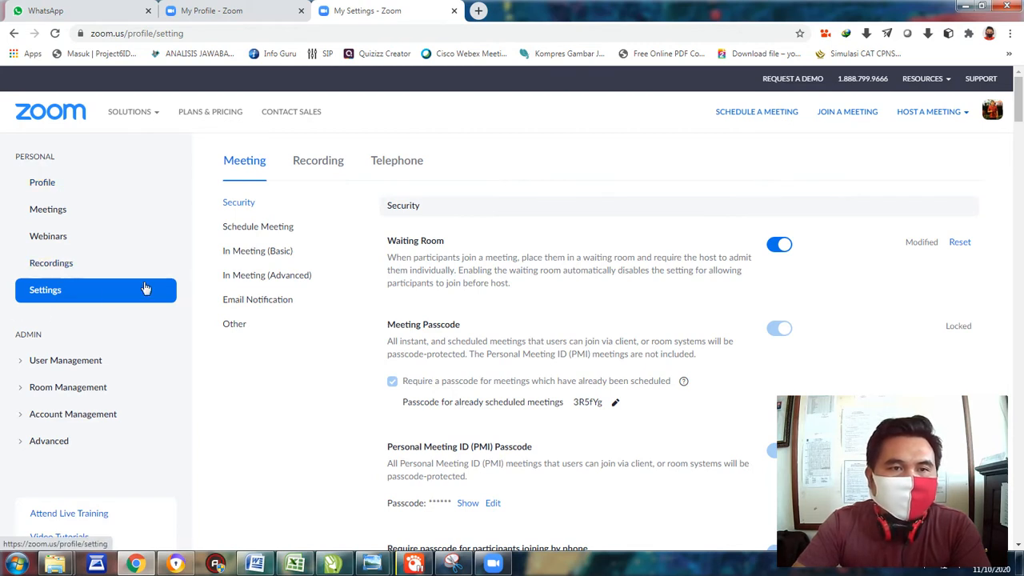
{"action": "left_click", "coordinate": [282, 280]}
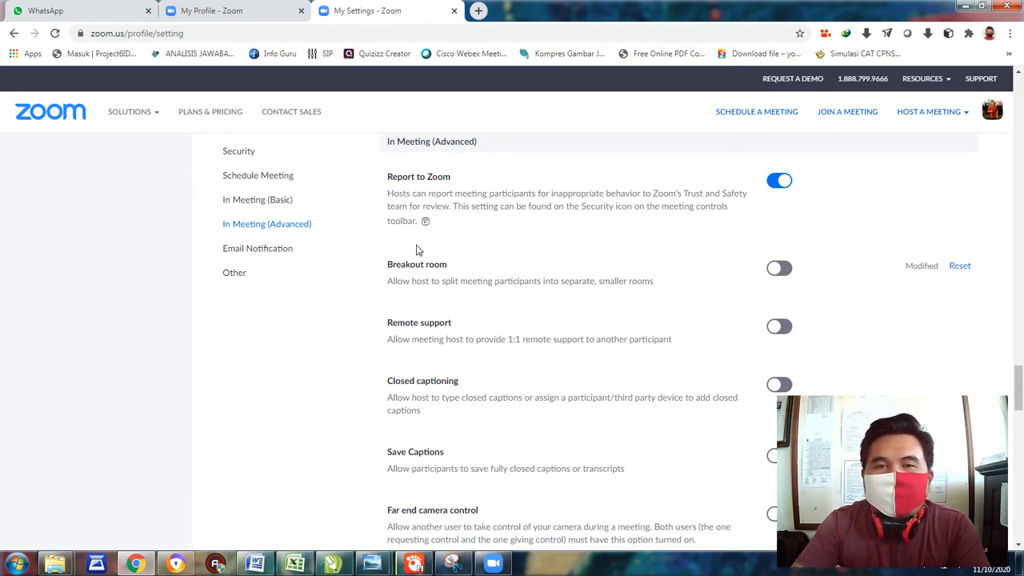
{"action": "left_click", "coordinate": [780, 270]}
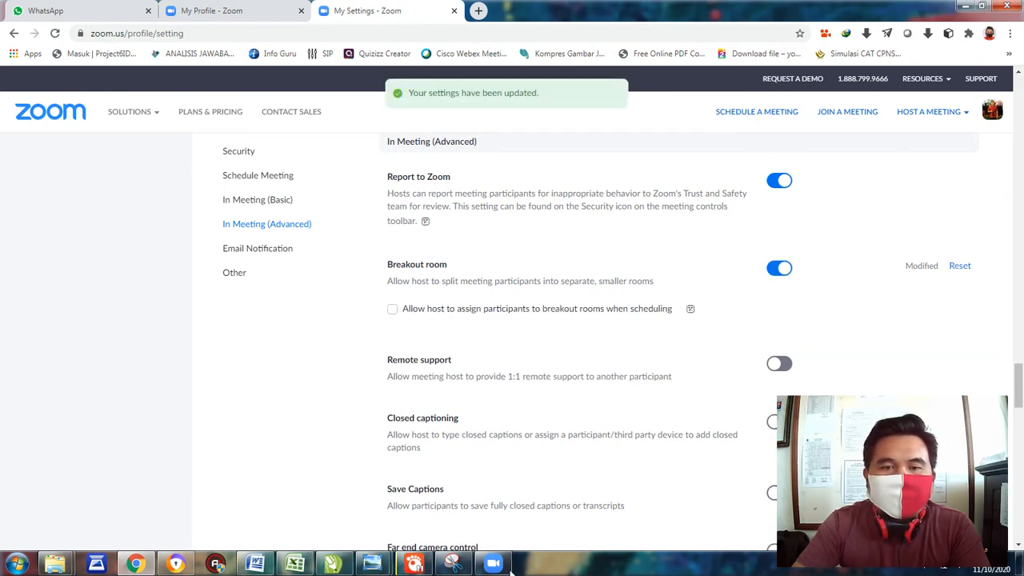
Step: Close the Zoom desktop client and relaunch it
{"action": "left_click", "coordinate": [493, 565]}
{"action": "left_click", "coordinate": [868, 29]}
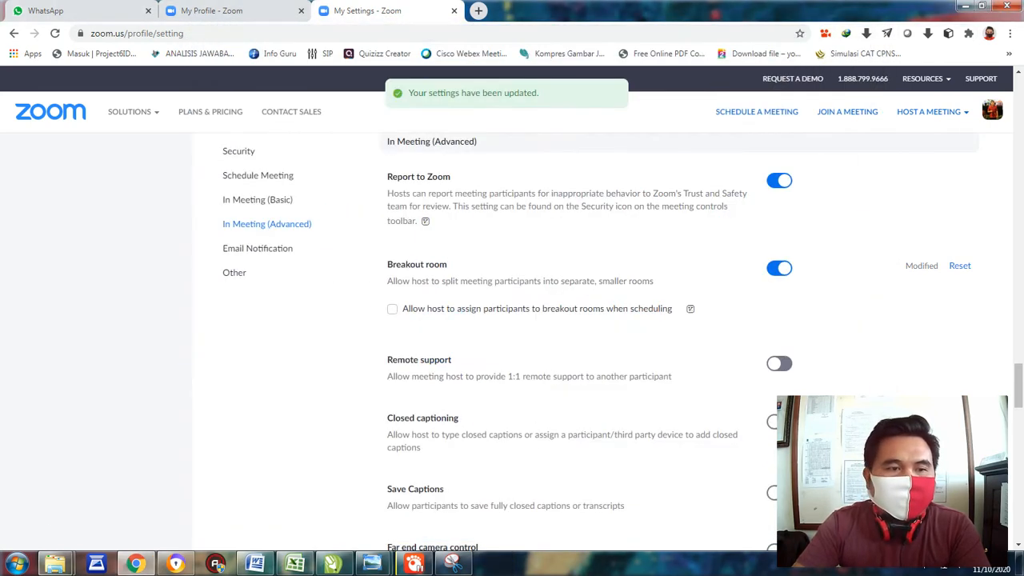
{"action": "left_click", "coordinate": [16, 565]}
{"action": "left_click", "coordinate": [32, 315]}
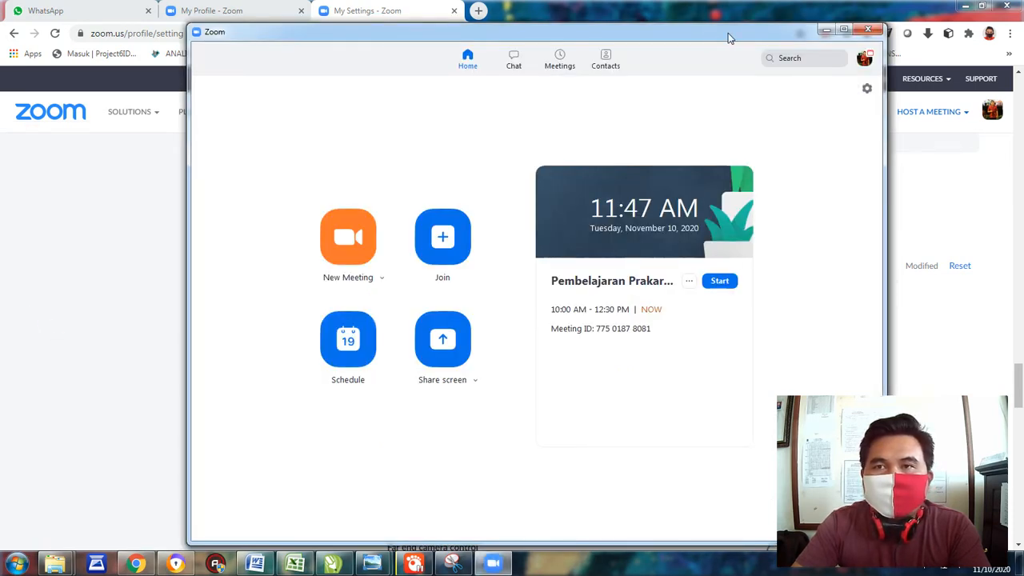
Step: Start a new meeting, maximize its window and dismiss the camera warning
{"action": "mouse_move", "coordinate": [710, 38]}
{"action": "left_mouse_down"}
{"action": "mouse_move", "coordinate": [715, 25]}
{"action": "mouse_move", "coordinate": [700, 31]}
{"action": "left_mouse_up"}
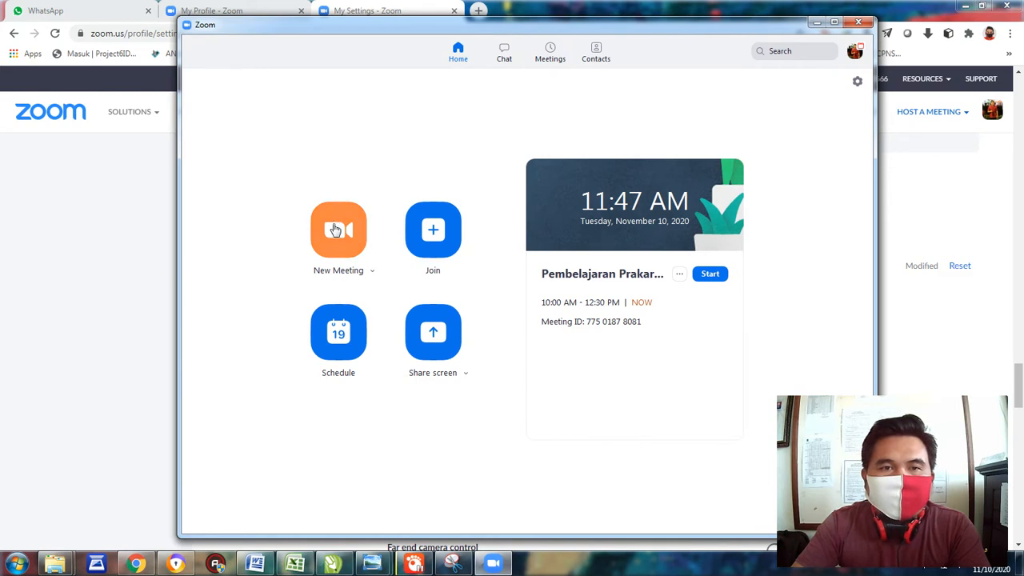
{"action": "left_click", "coordinate": [336, 230]}
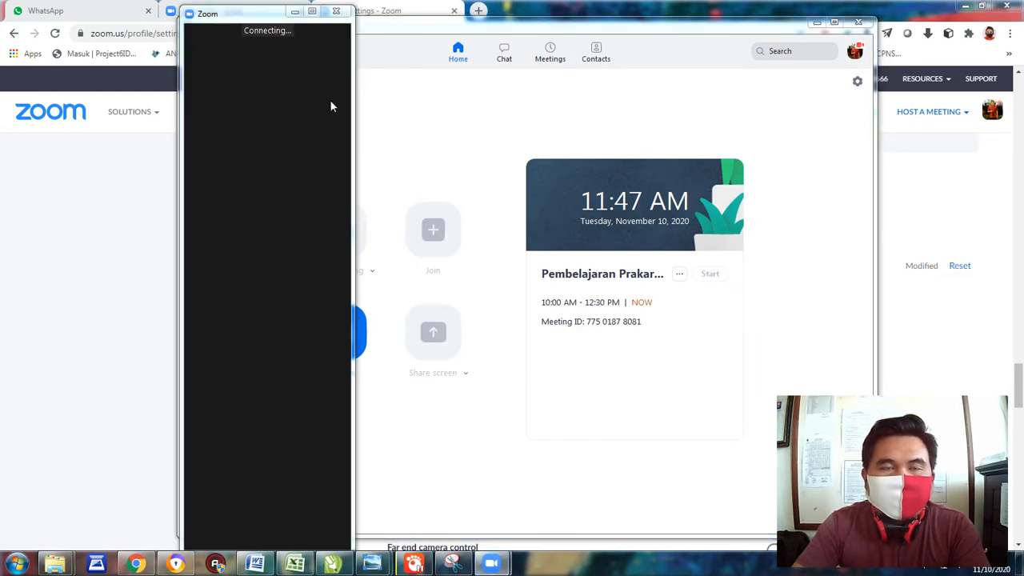
{"action": "left_click", "coordinate": [313, 13]}
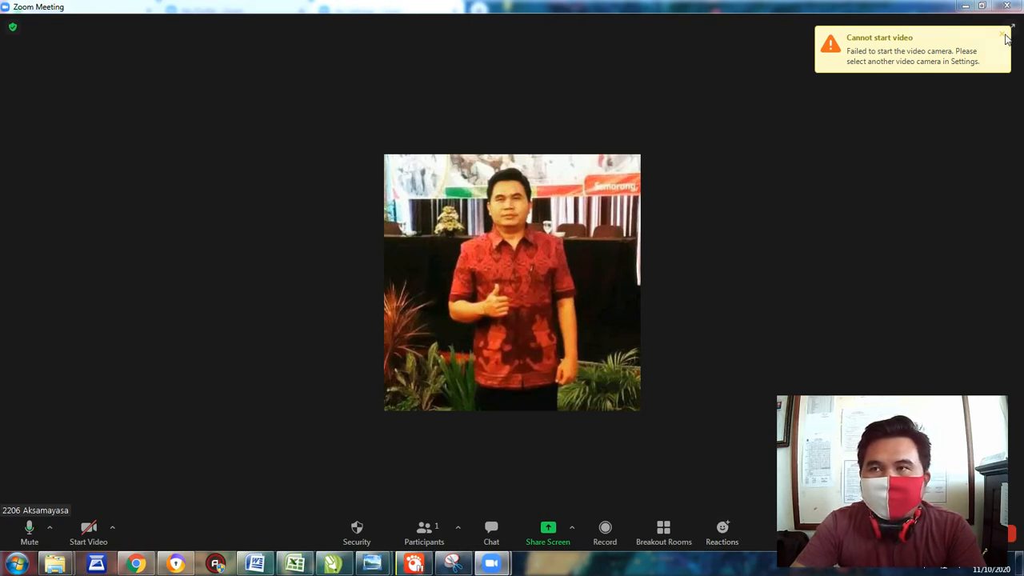
{"action": "left_click", "coordinate": [1005, 38]}
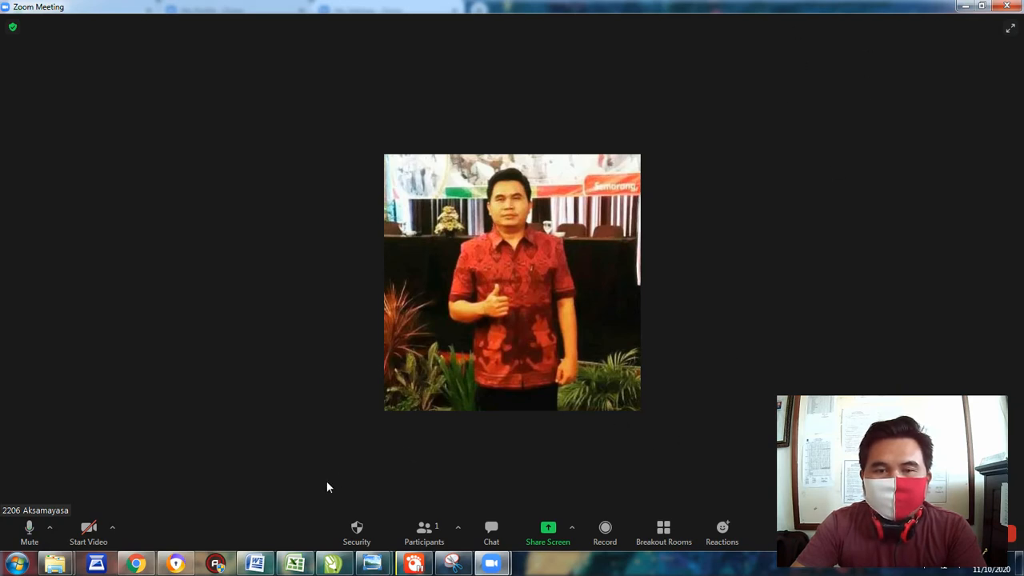
Step: Create 4 breakout rooms in the meeting with participants assigned manually
{"action": "left_click", "coordinate": [665, 537]}
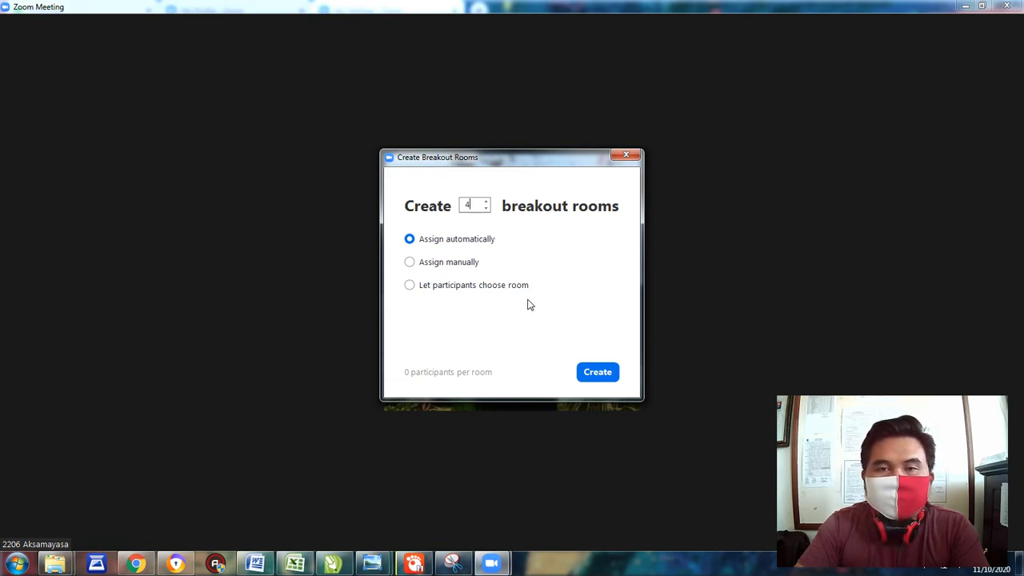
{"action": "left_click", "coordinate": [410, 264]}
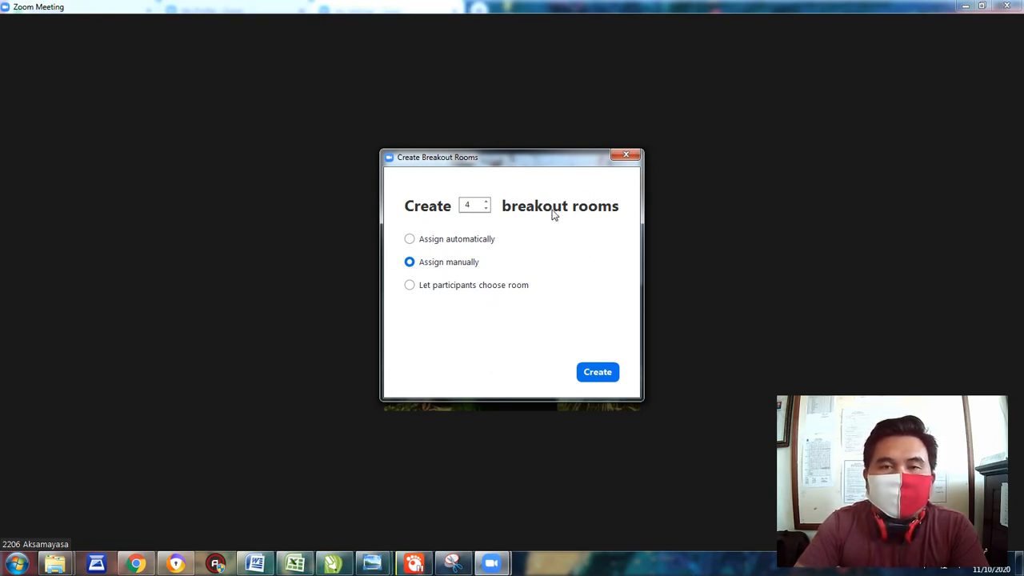
{"action": "left_click", "coordinate": [486, 209]}
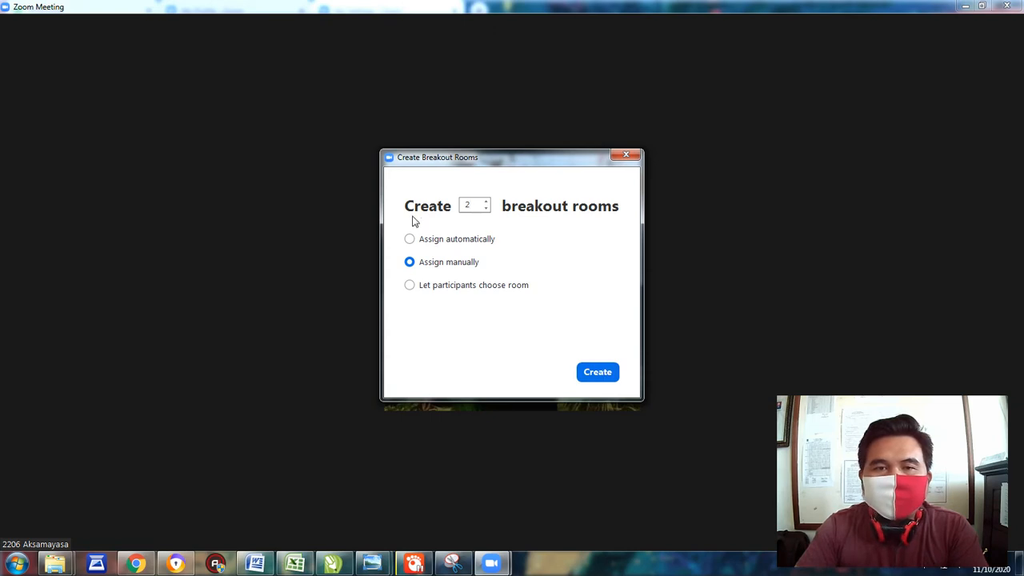
{"action": "left_click", "coordinate": [486, 201]}
{"action": "left_click", "coordinate": [597, 372]}
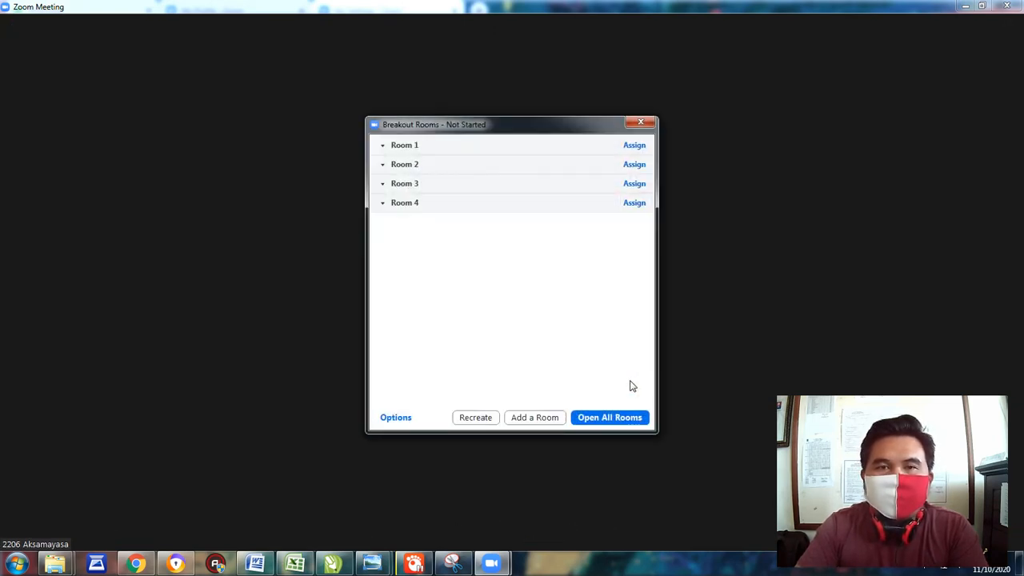
Step: Rename the breakout room Room 1 as Kelompok 1
{"action": "mouse_move", "coordinate": [427, 149]}
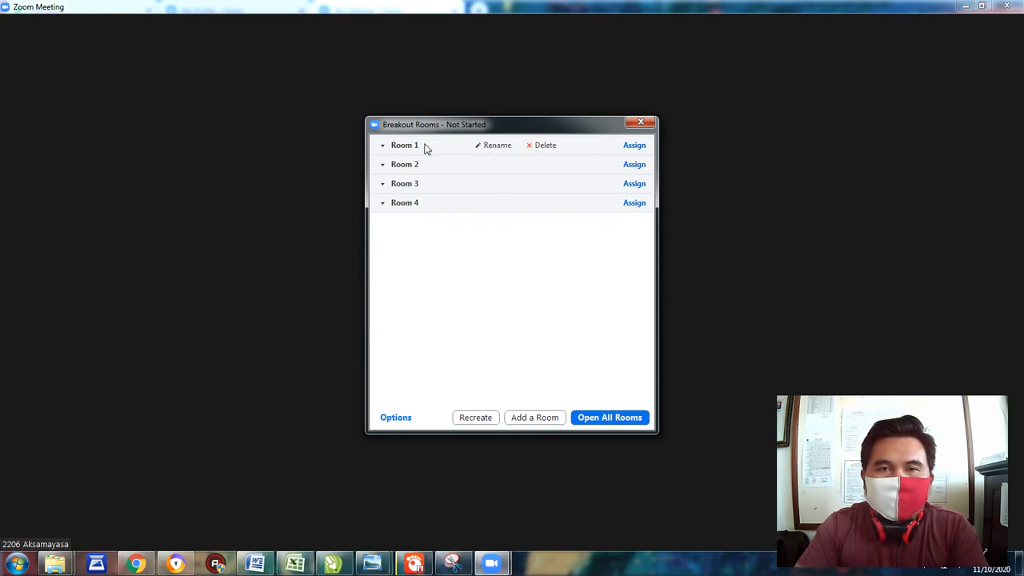
{"action": "left_click", "coordinate": [497, 146]}
{"action": "type", "text": "Kelompok 1"}
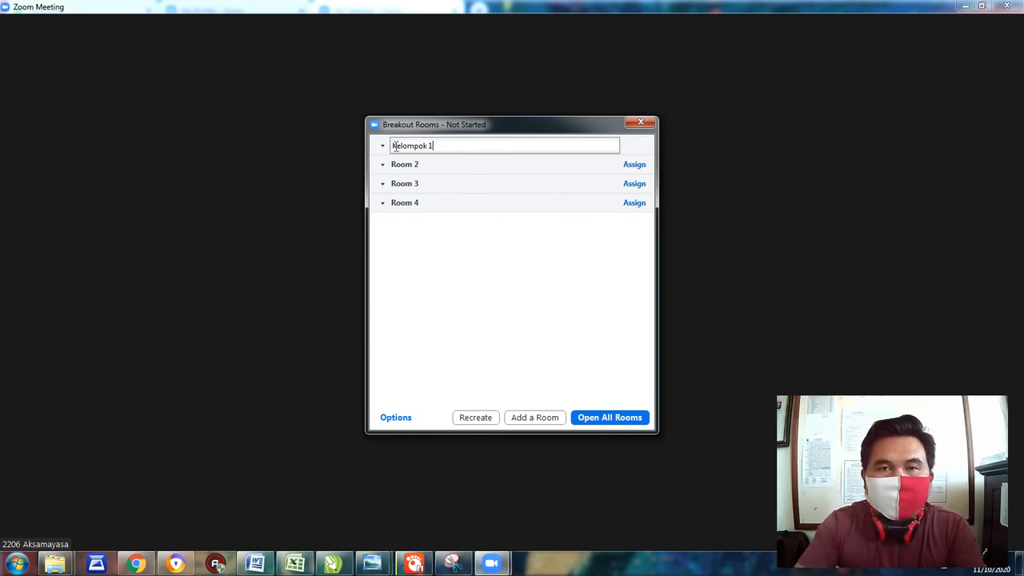
{"action": "key", "text": "Return"}
Step: Rename Room 2 as Kelompok 2 and Room 3 as Kelompok 3
{"action": "mouse_move", "coordinate": [565, 163]}
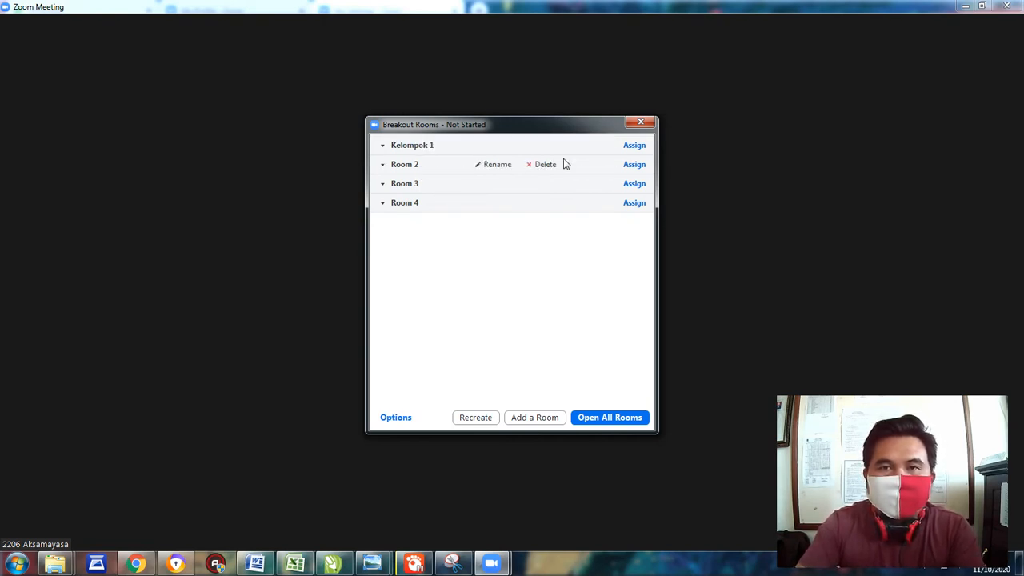
{"action": "left_click", "coordinate": [489, 164]}
{"action": "type", "text": "a"}
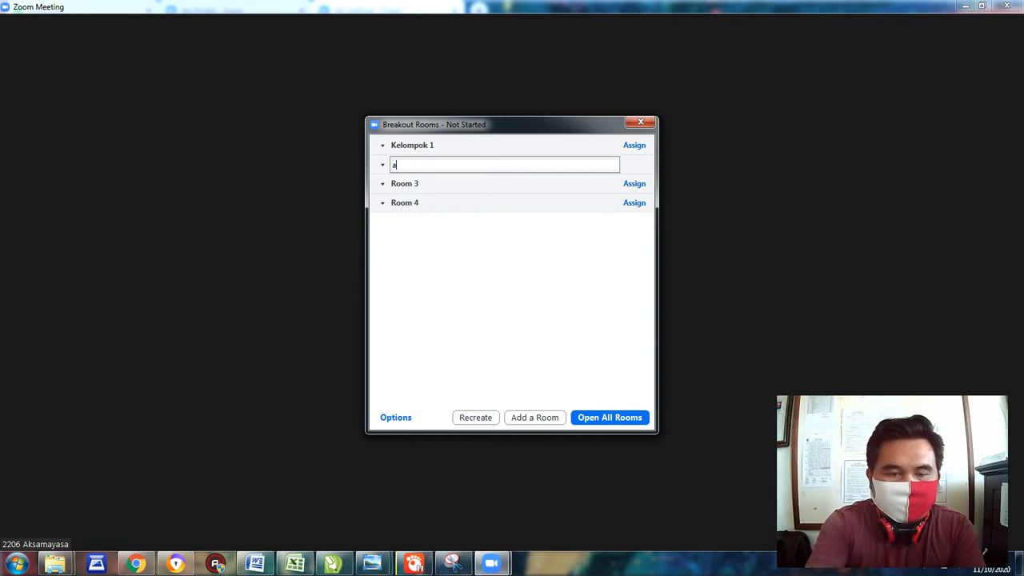
{"action": "type", "text": "Kelompo"}
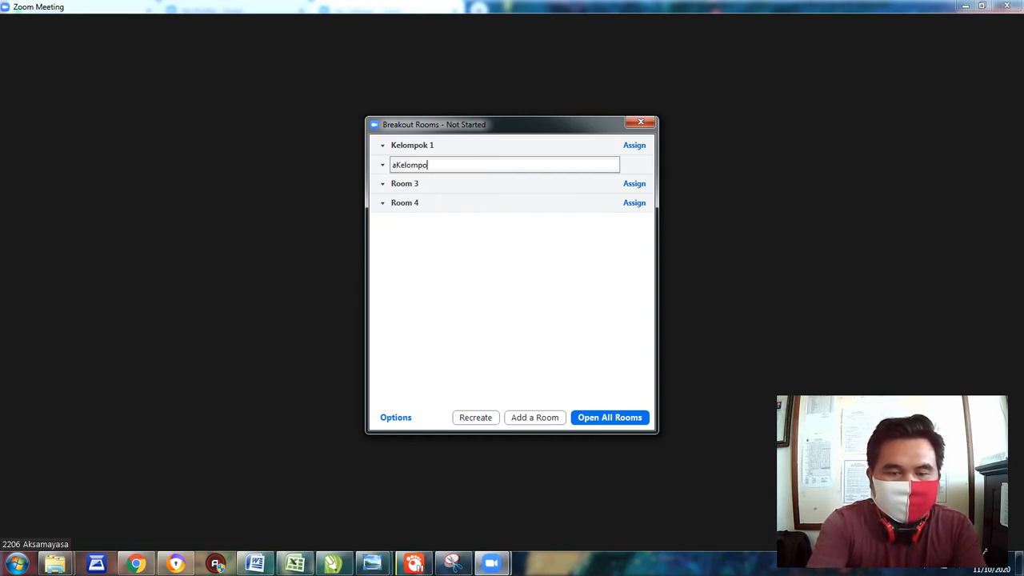
{"action": "type", "text": "k 2"}
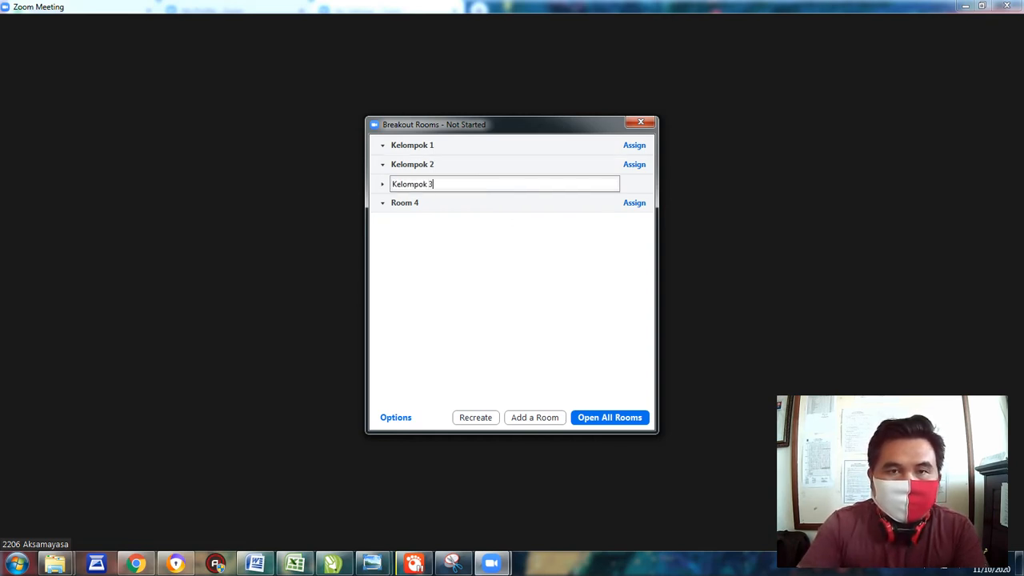
Step: Rename the breakout room Room 4 as Kelompok 4
{"action": "left_click", "coordinate": [446, 203]}
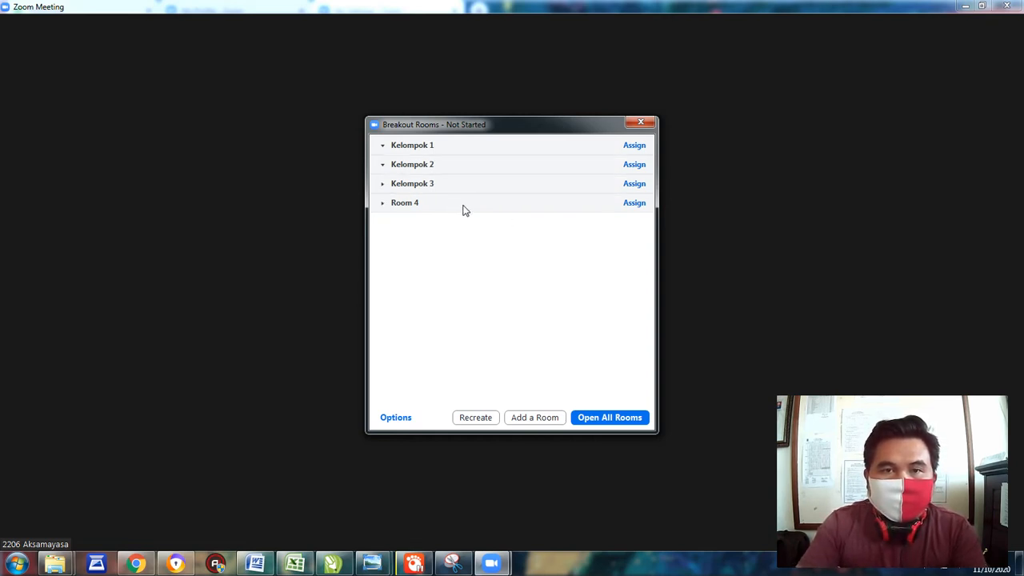
{"action": "left_click", "coordinate": [494, 203]}
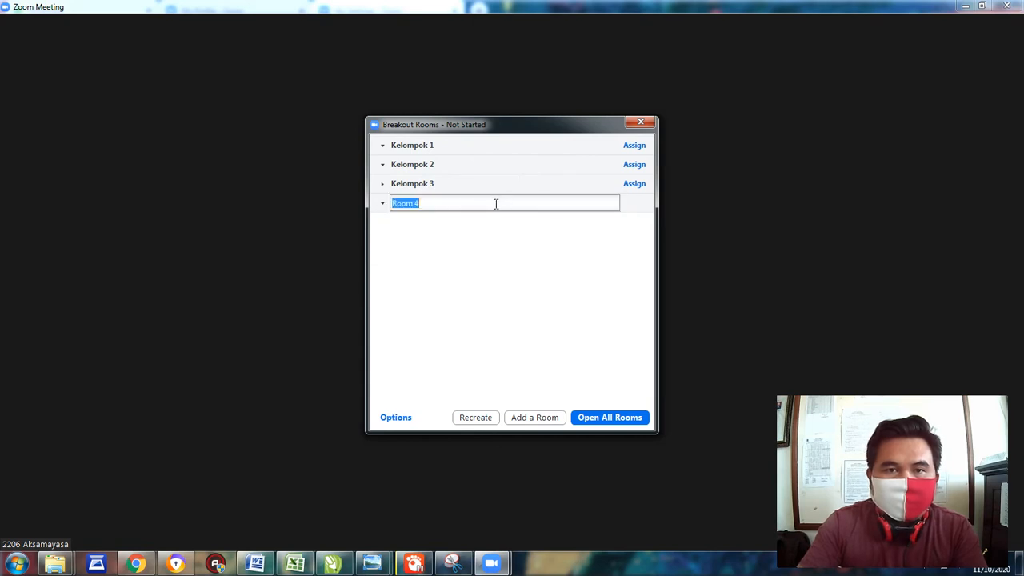
{"action": "type", "text": "Kelompok"}
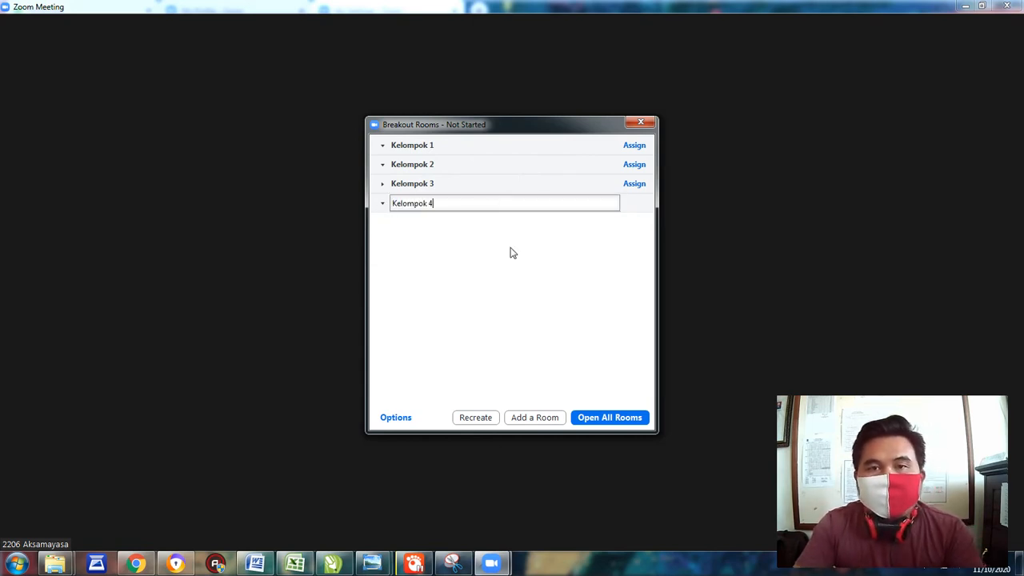
{"action": "left_click", "coordinate": [510, 253]}
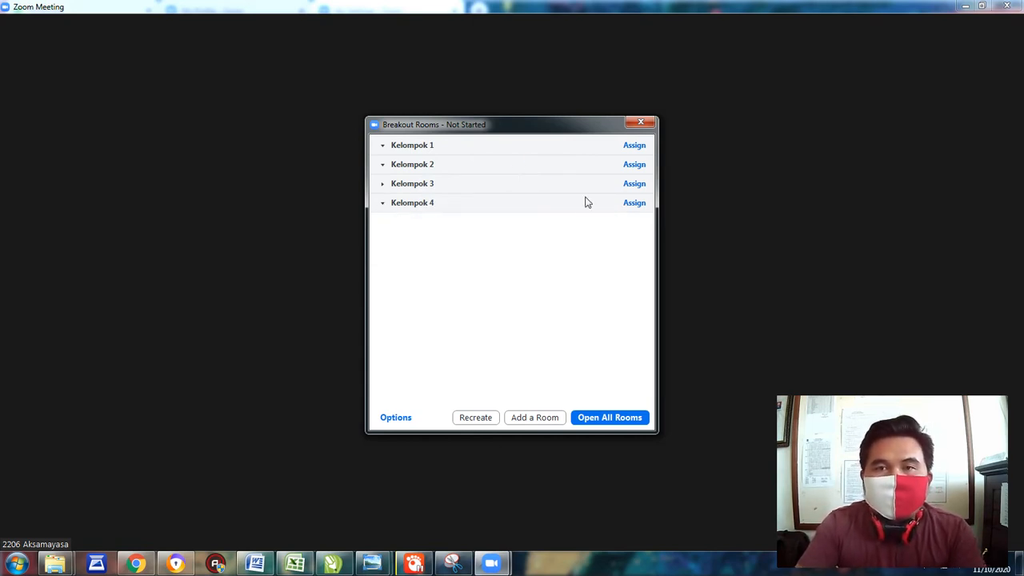
Step: Open the participant assignment for Kelompok 1 and mute the meeting microphone
{"action": "left_click", "coordinate": [645, 151]}
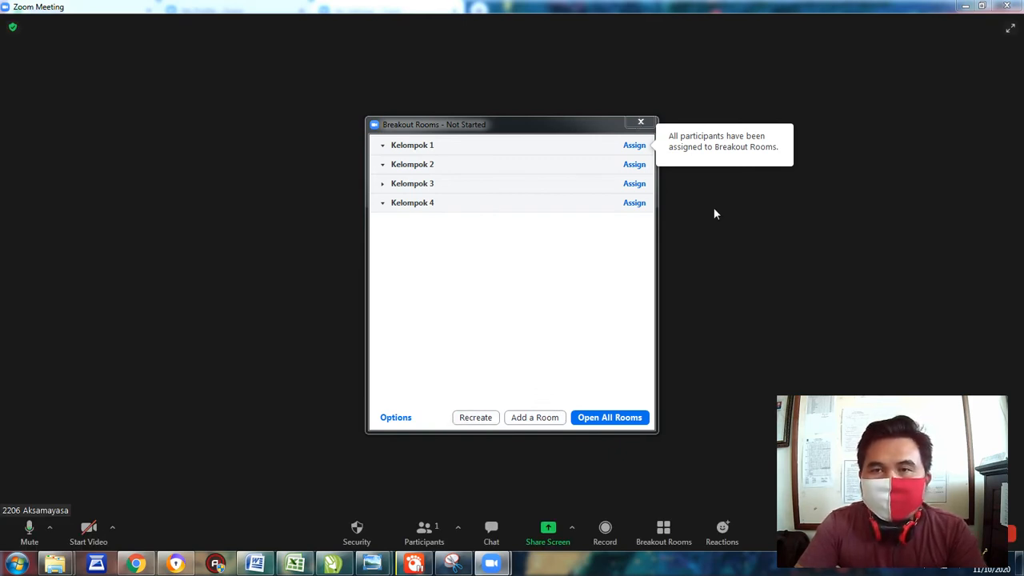
{"action": "left_click", "coordinate": [29, 530]}
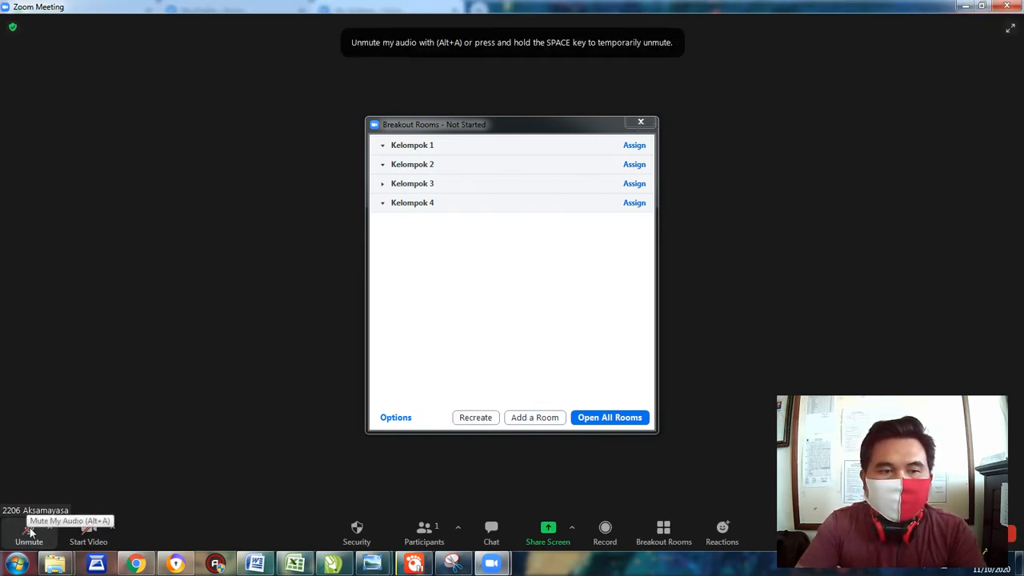
{"action": "left_click", "coordinate": [414, 565]}
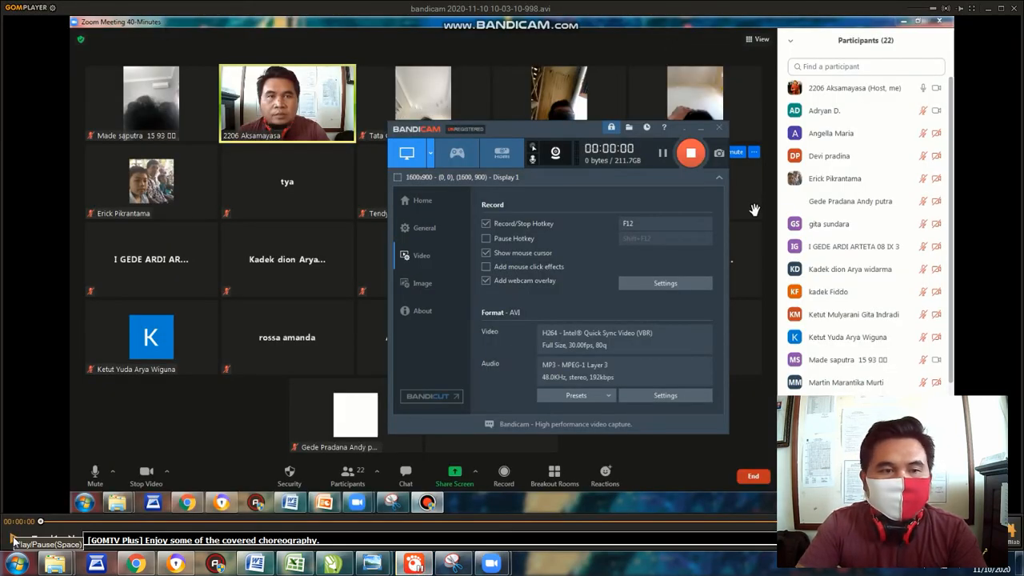
{"action": "left_click", "coordinate": [13, 540]}
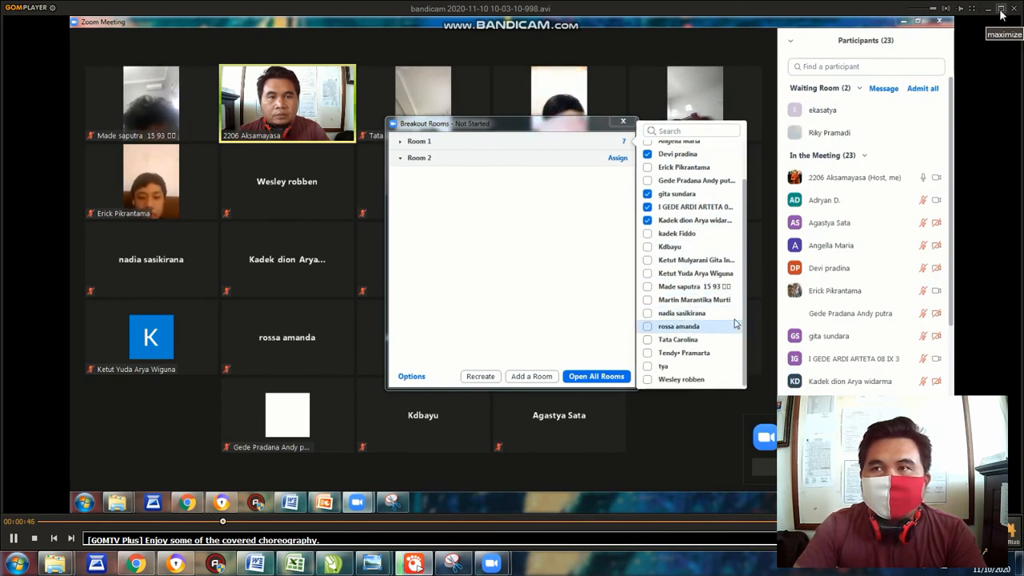
{"action": "double_click", "coordinate": [751, 72]}
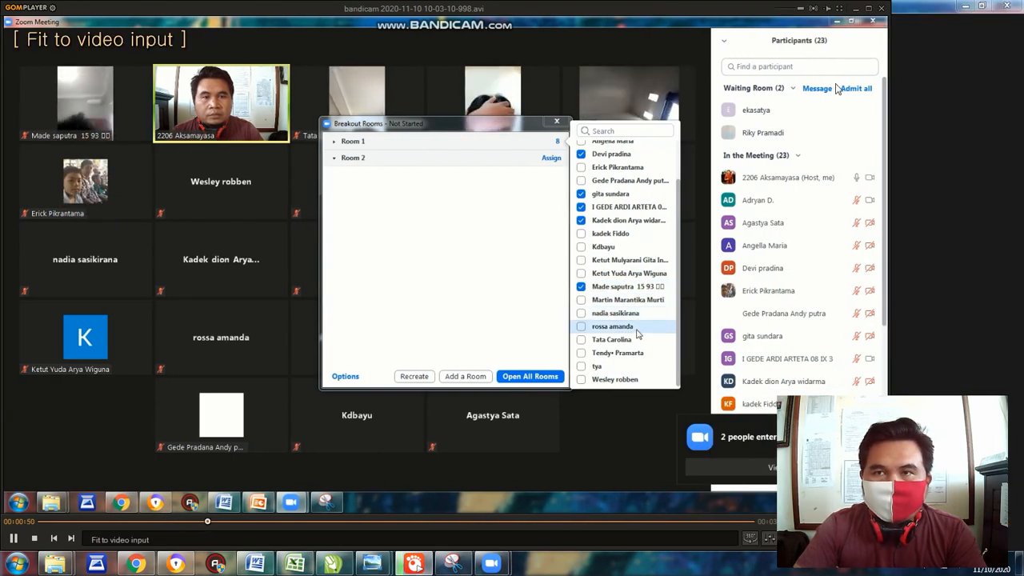
{"action": "left_click", "coordinate": [869, 9]}
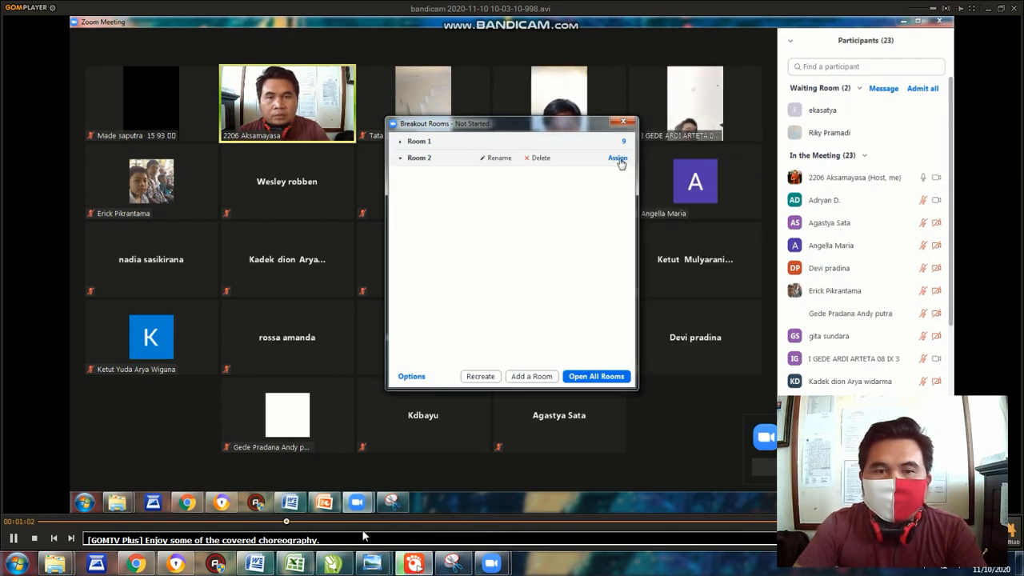
Step: Skip ahead in the recording to the opening of the breakout rooms, watch how they run and close, and pause at 00:02:18
{"action": "left_click", "coordinate": [385, 520]}
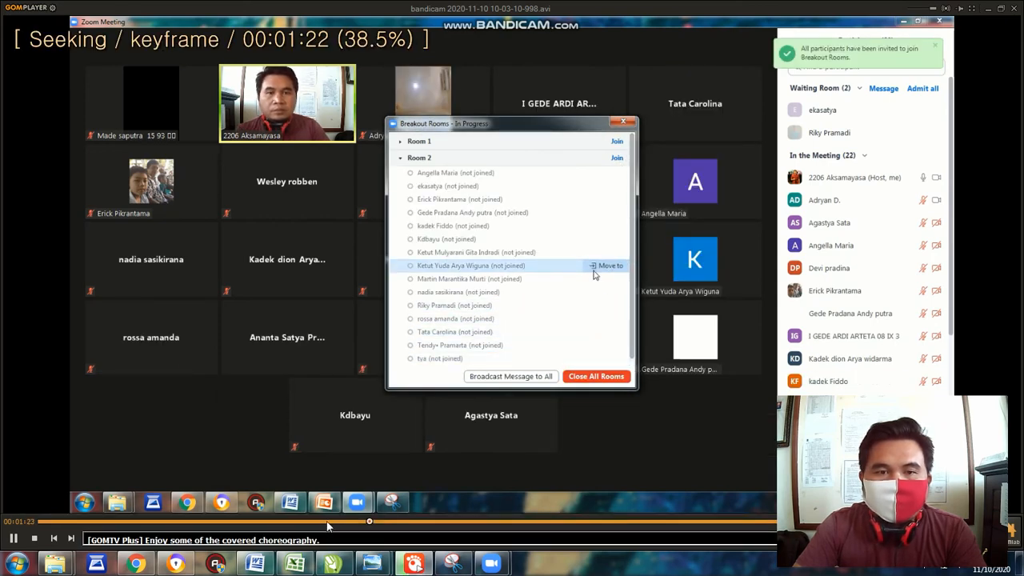
{"action": "left_click", "coordinate": [329, 520]}
{"action": "left_click", "coordinate": [351, 521]}
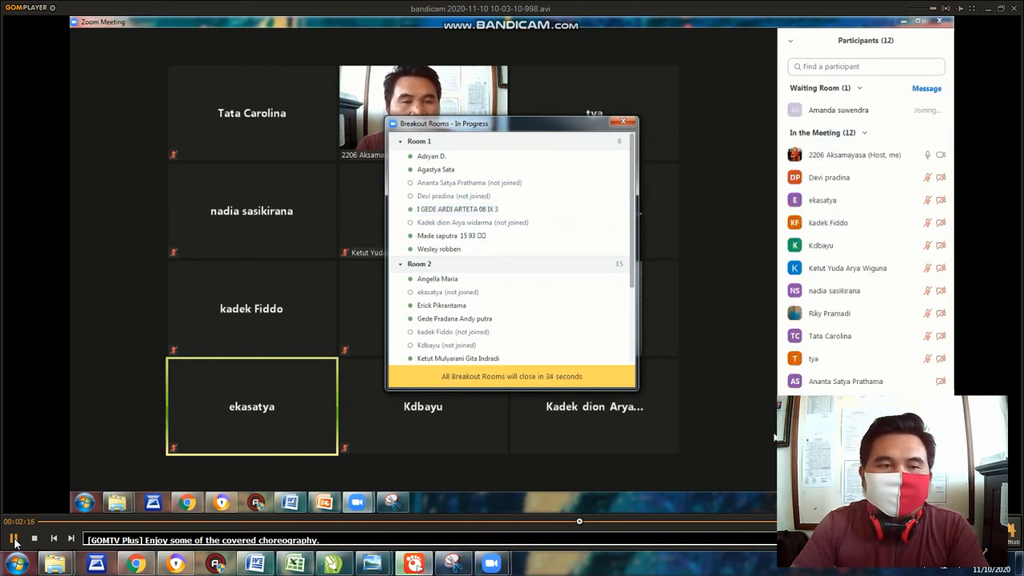
{"action": "left_click", "coordinate": [14, 540]}
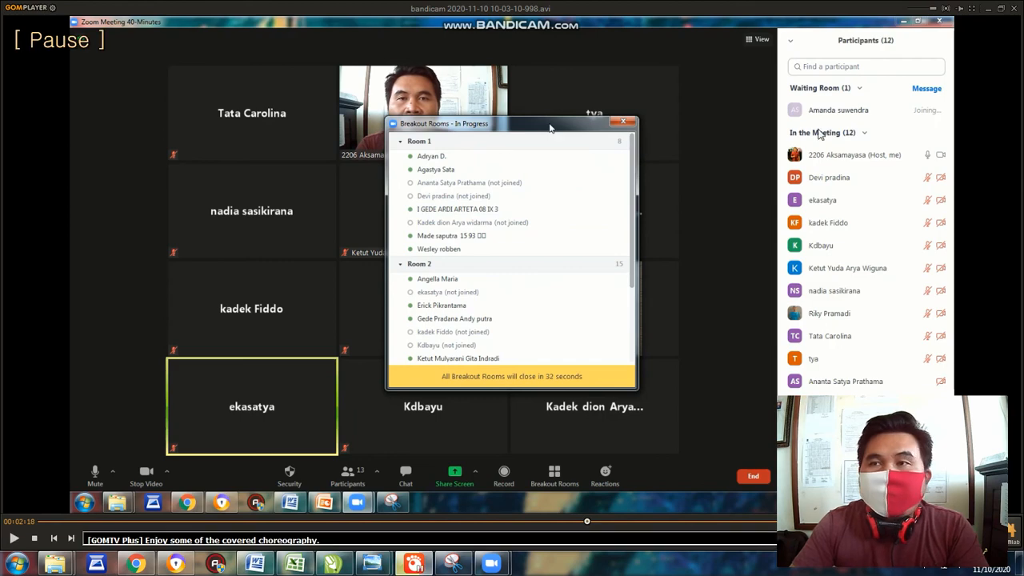
Step: Minimize the video player, the Zoom meeting window and the Zoom home window
{"action": "left_click", "coordinate": [988, 9]}
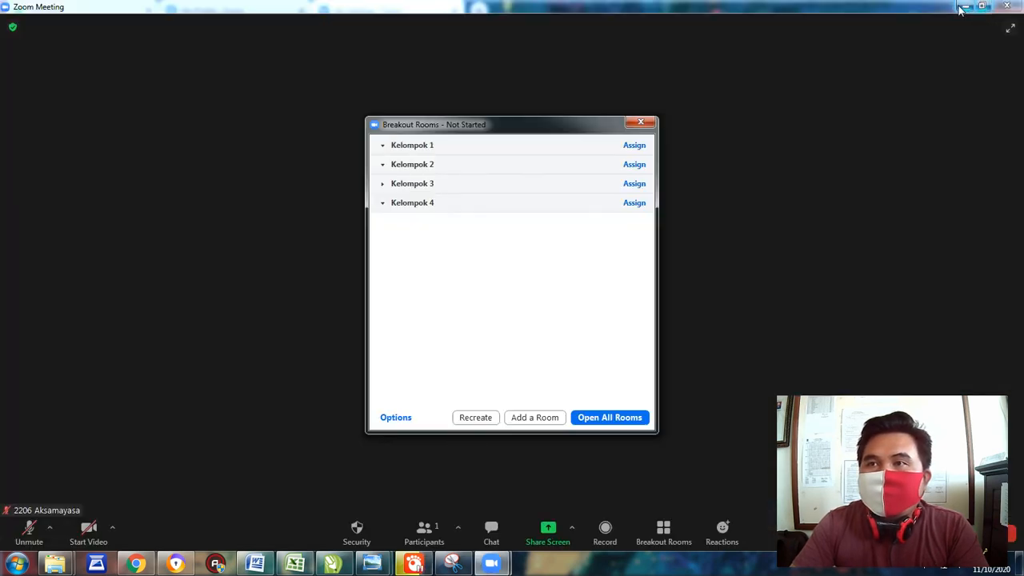
{"action": "left_click", "coordinate": [964, 7]}
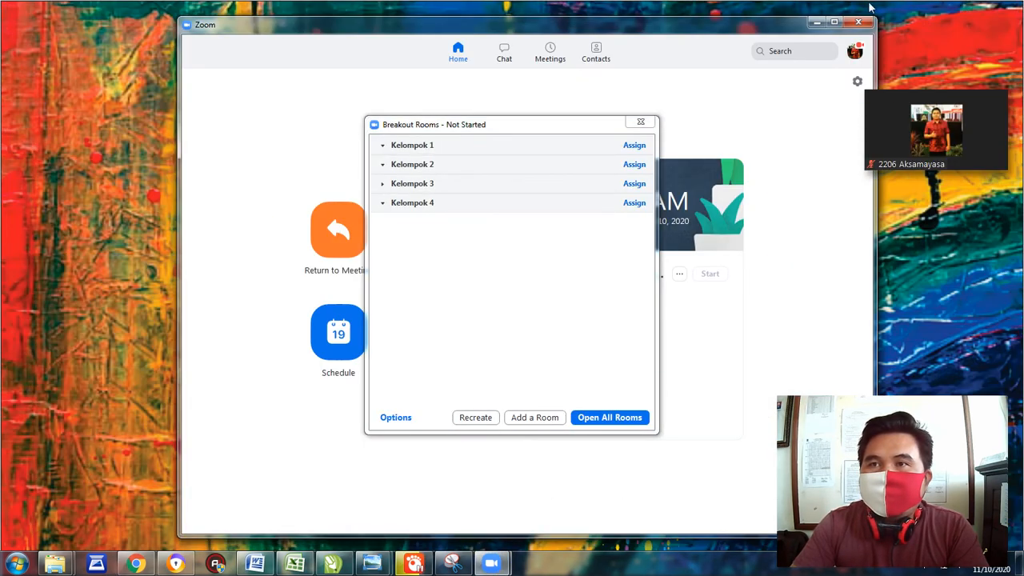
{"action": "left_click", "coordinate": [818, 22]}
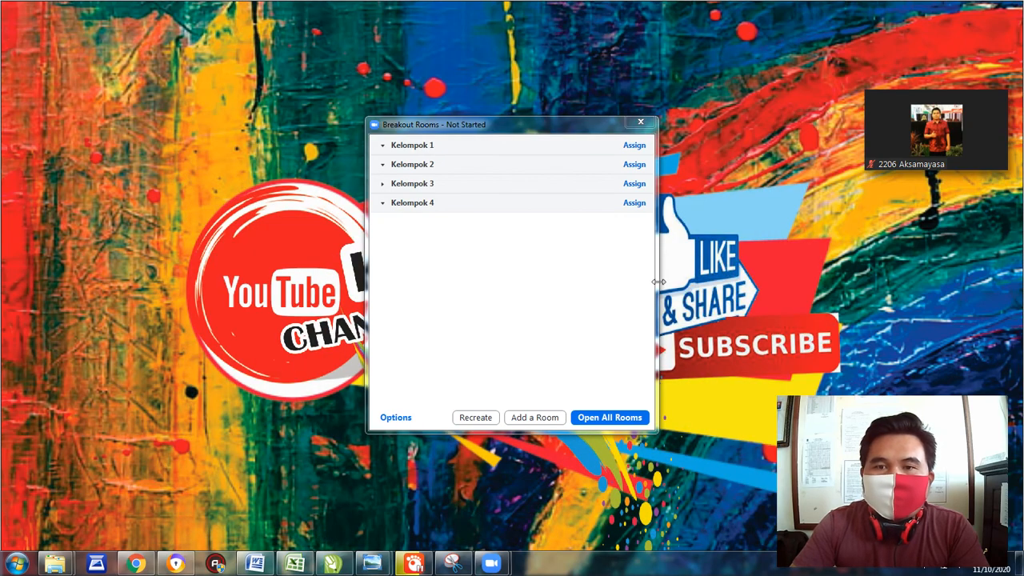